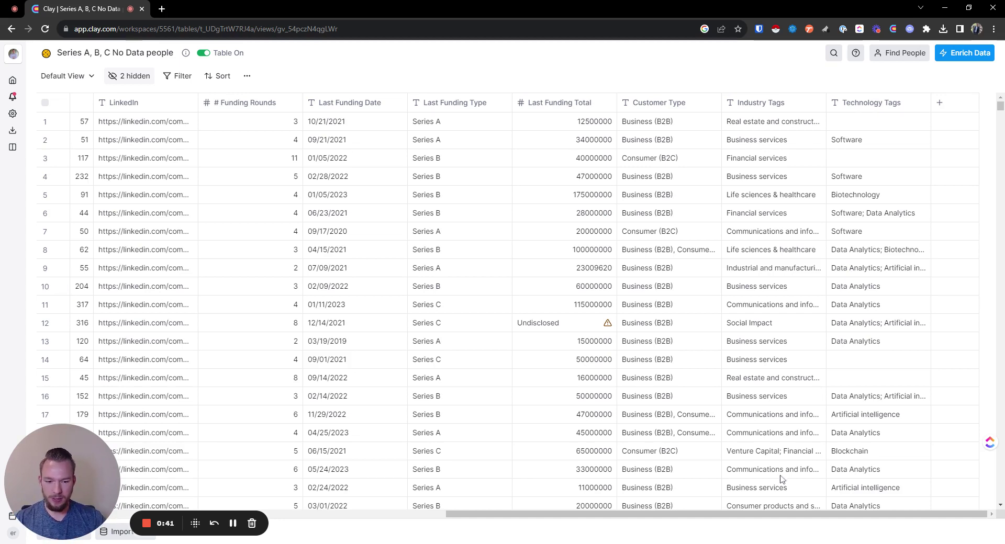
- Open the add-enrichment picker for a new column at the end of the Series A, B, C table
drag(693, 514, 384, 534)
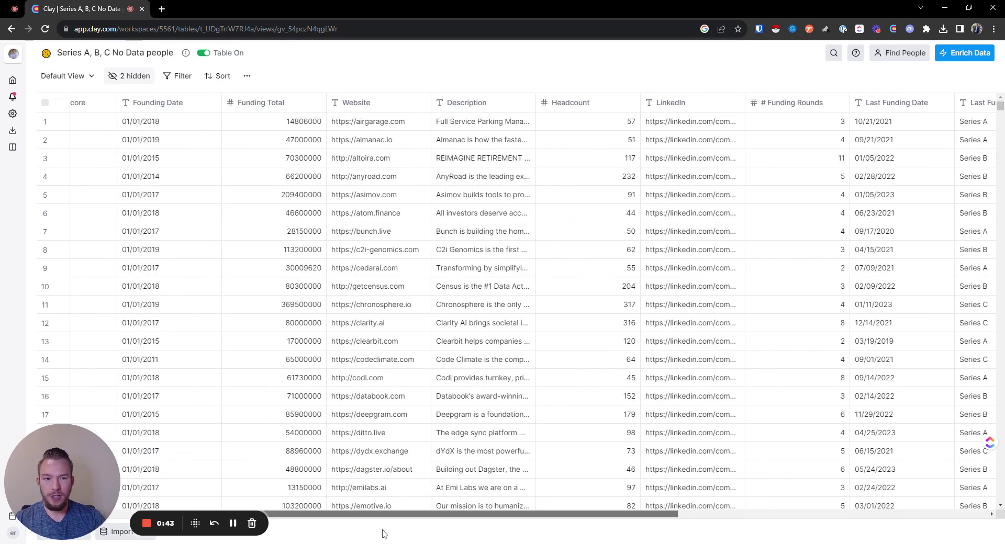
drag(713, 122, 691, 305)
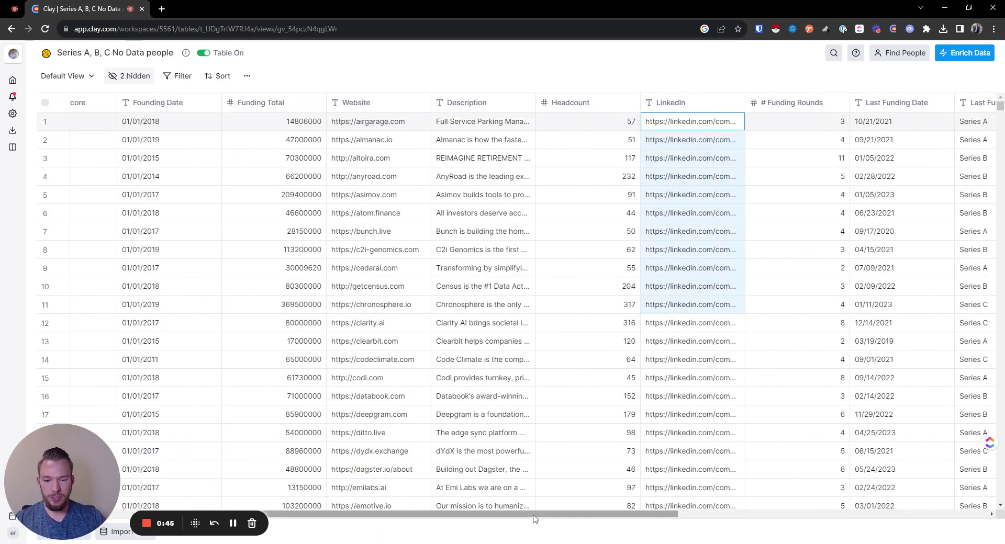
drag(539, 515, 733, 515)
click(940, 104)
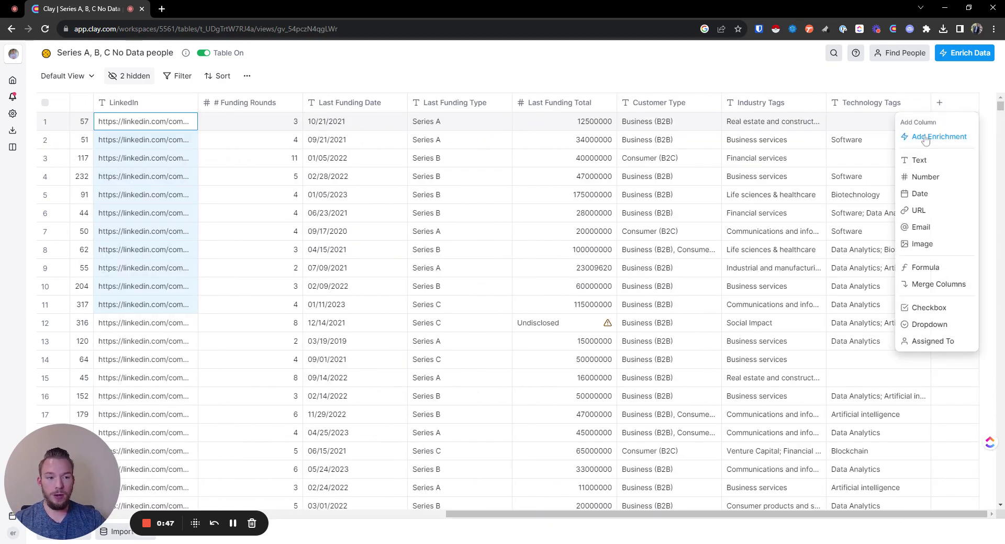
click(924, 140)
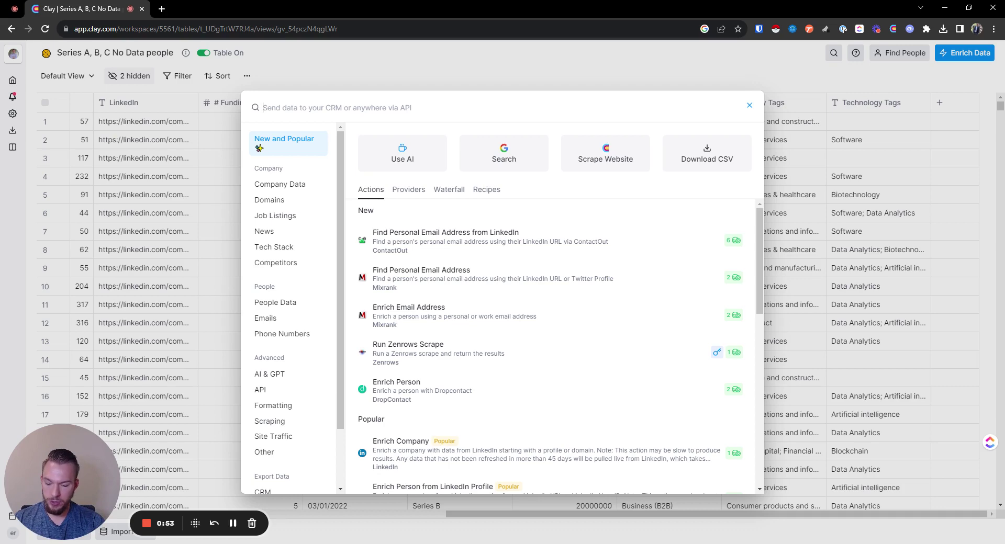
- Choose Find Contacts at Company, identify companies by LinkedIn, and add job title keyword 'data'
text(find con)
click(418, 207)
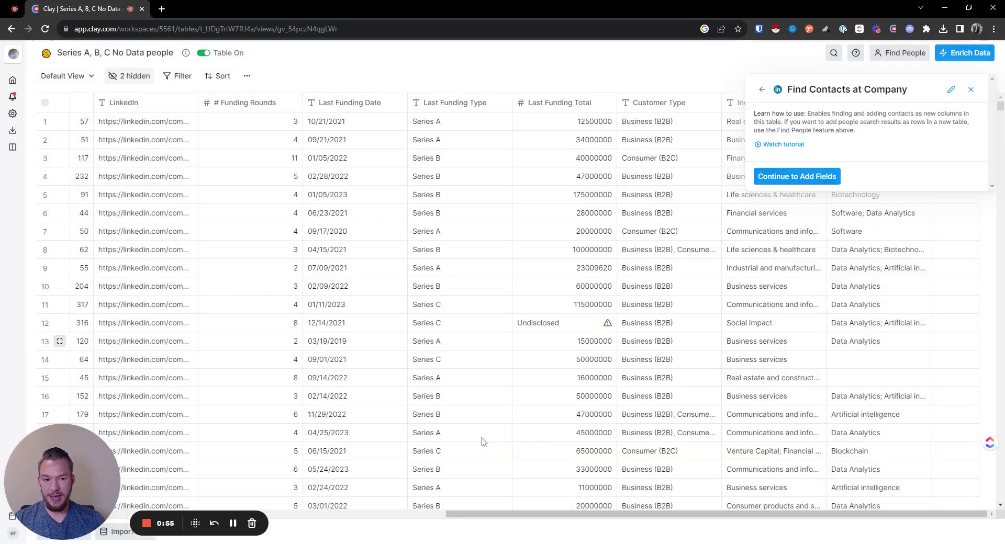
click(823, 229)
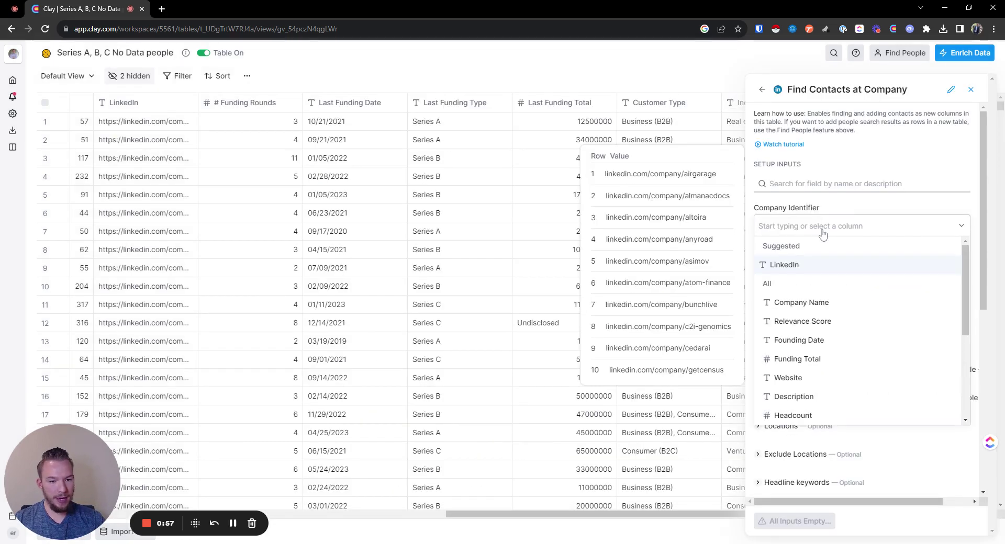
click(785, 266)
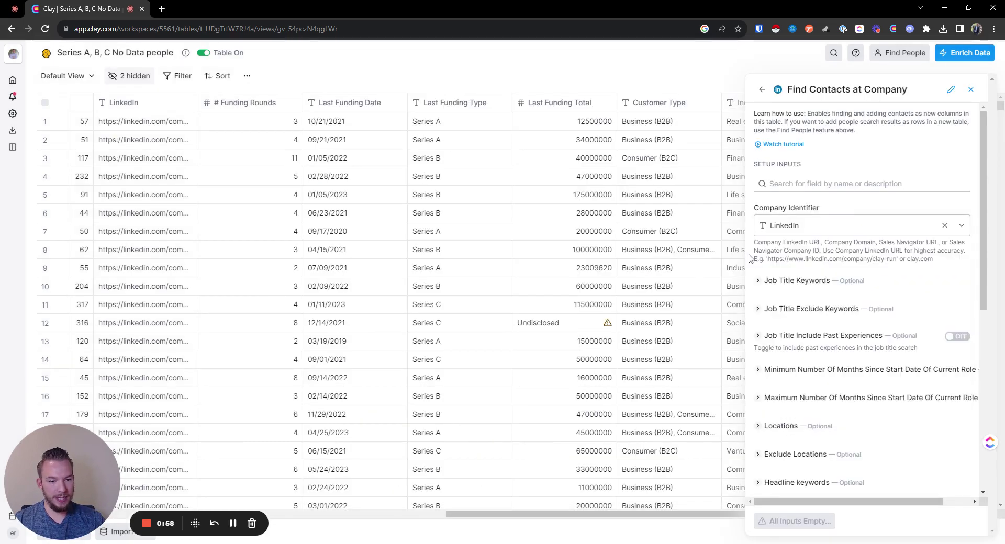
click(782, 281)
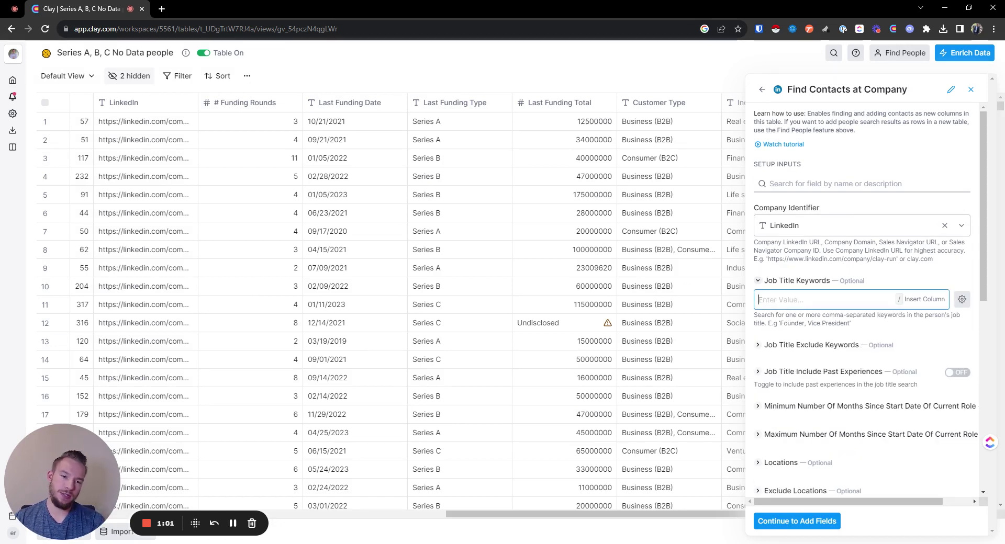
text(data)
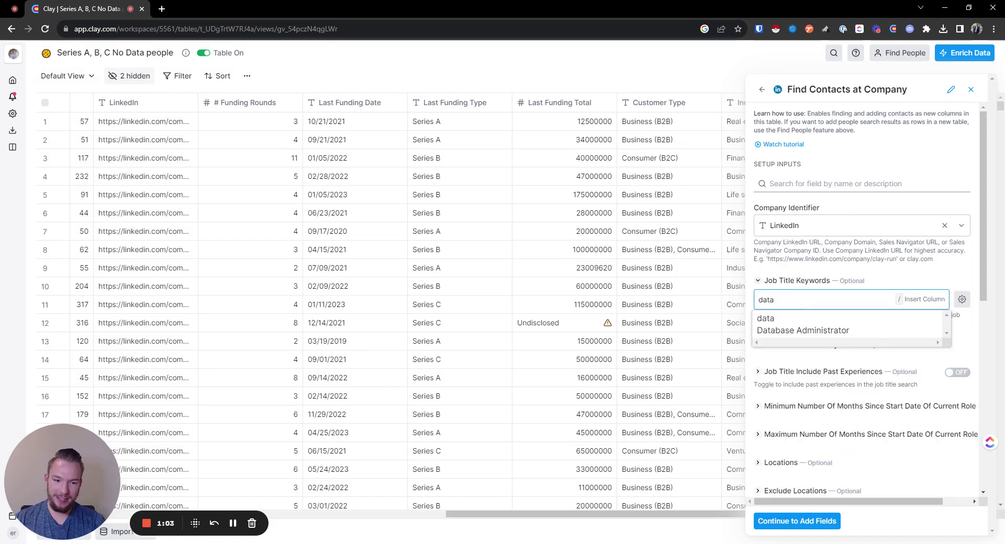
key(Return)
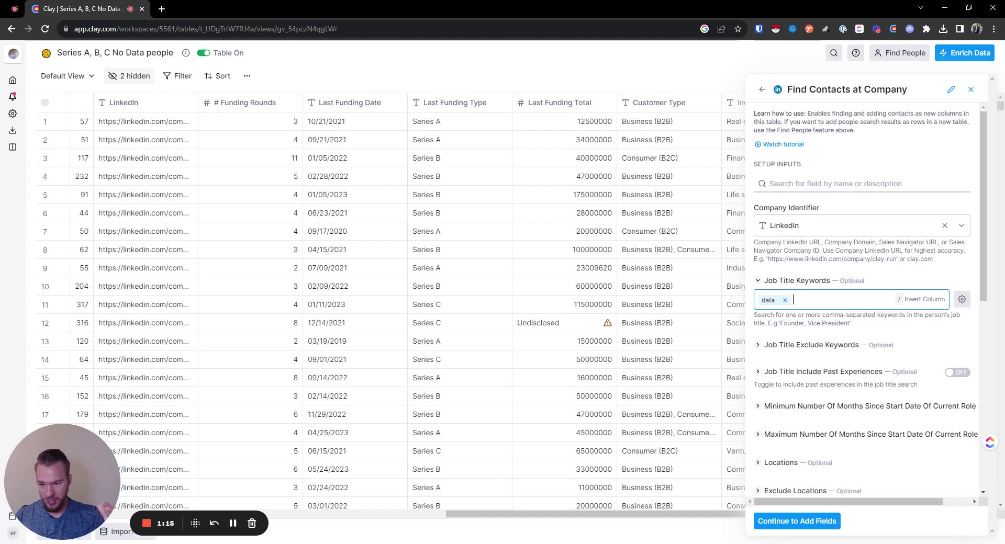
- Exclude the job title keywords marketing, sales, finance and accounting
click(770, 347)
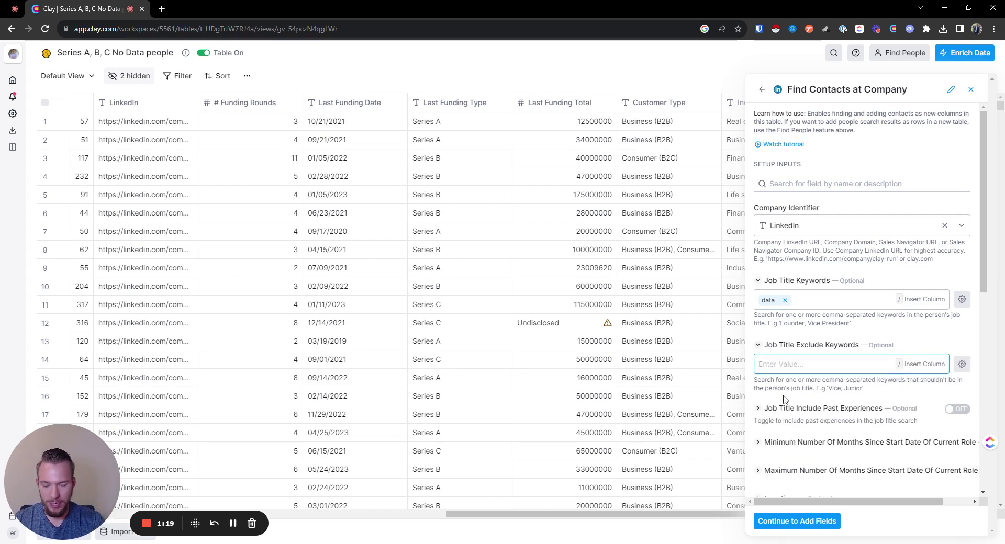
text(marketing)
key(Return)
text(sales)
key(Return)
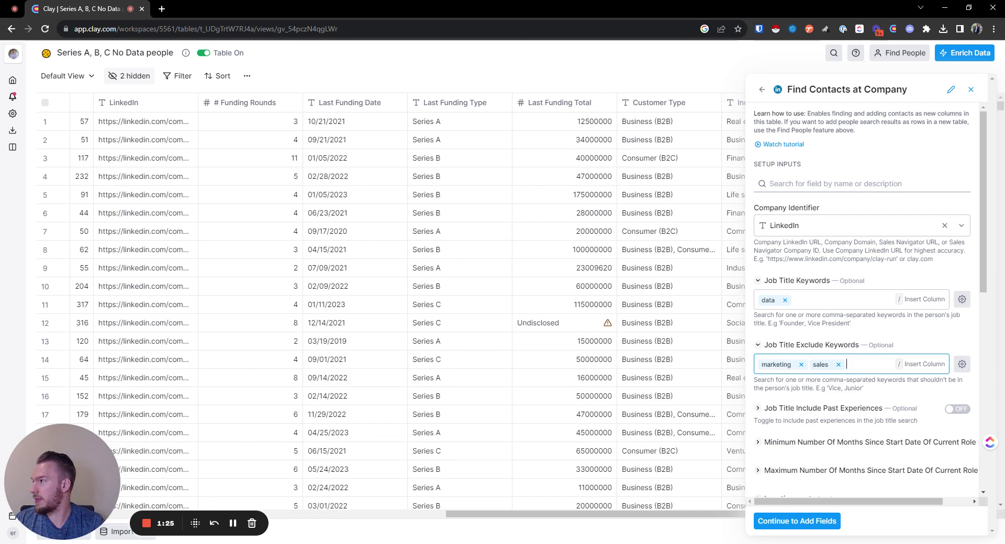
text(finance)
key(Return)
text(accounting)
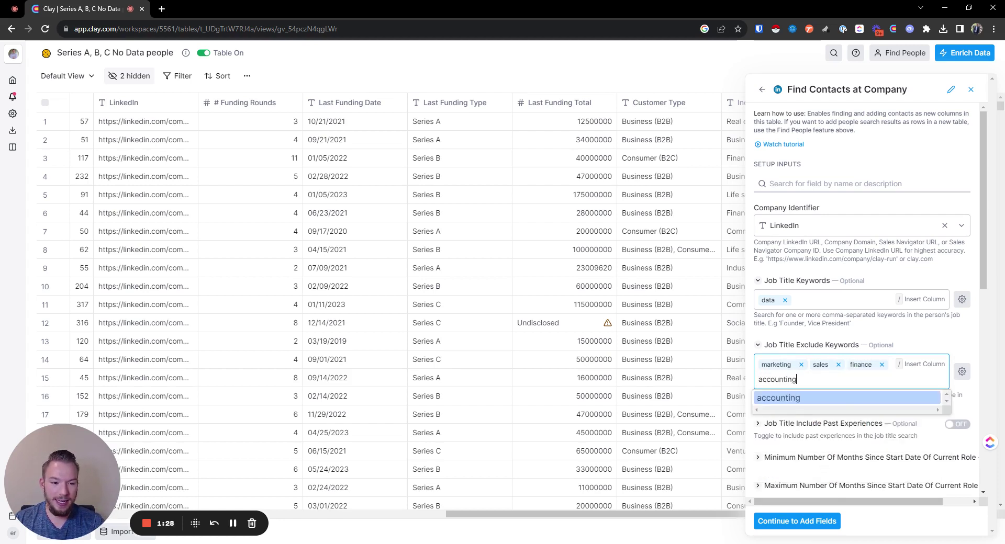
key(Return)
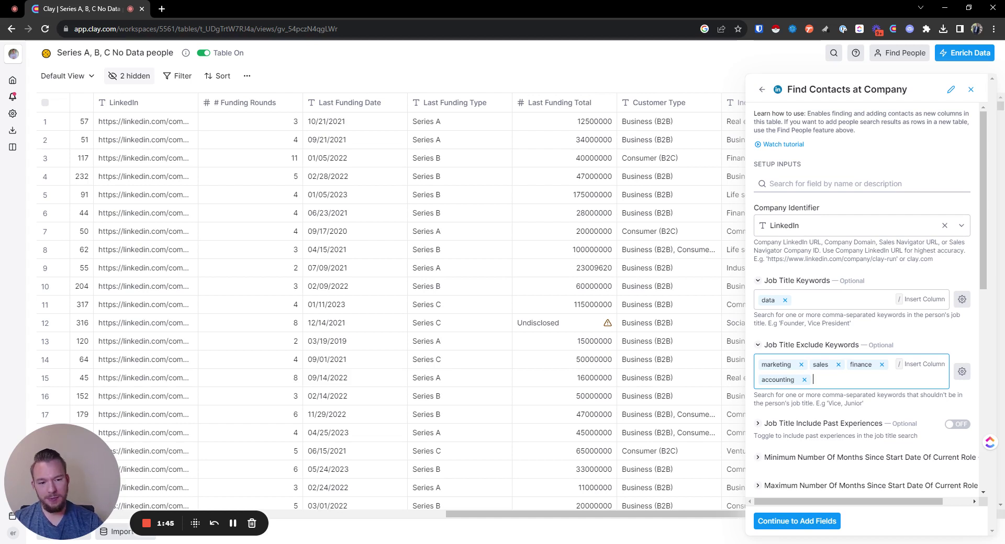
- Continue to output fields and save the contact lookup, running it on the first 10 rows
scroll(798, 340, down, 4)
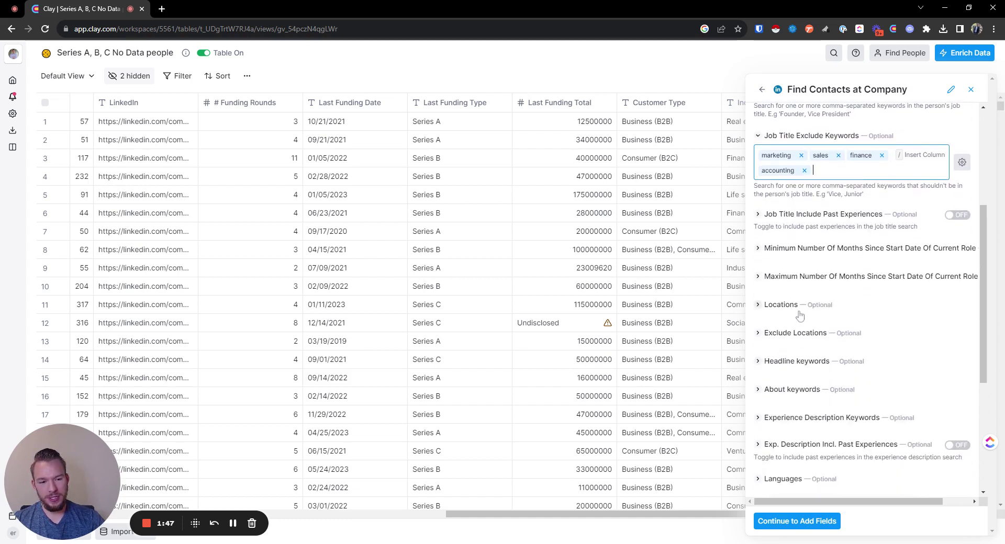
scroll(802, 390, down, 5)
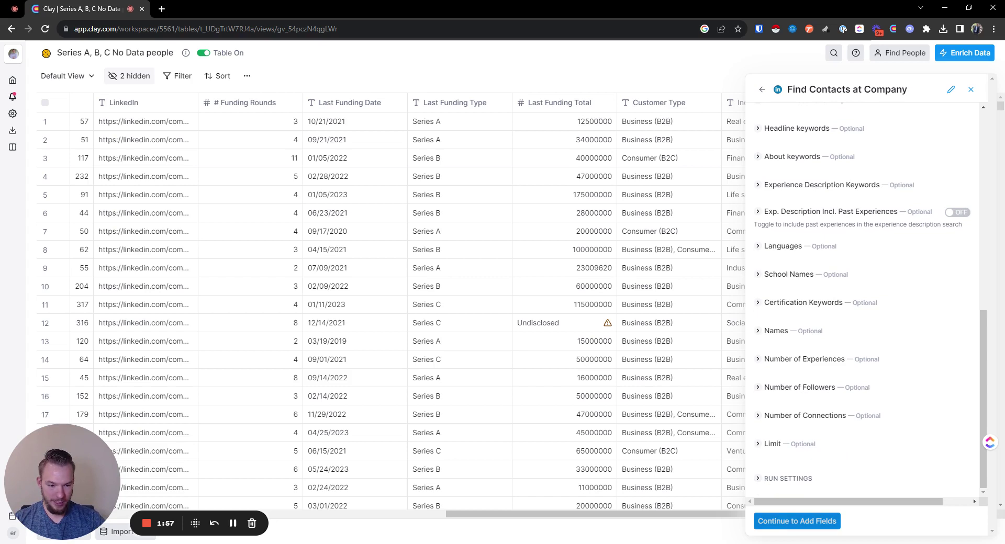
click(797, 522)
click(875, 289)
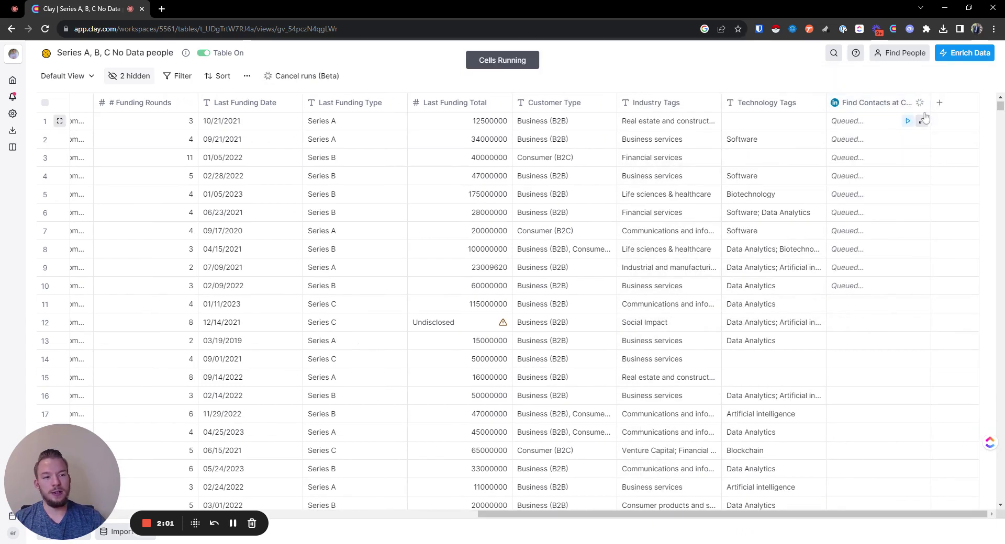
- Duplicate the Find Contacts column, cap months in current role at 6, and run 10 rows
click(886, 104)
click(841, 224)
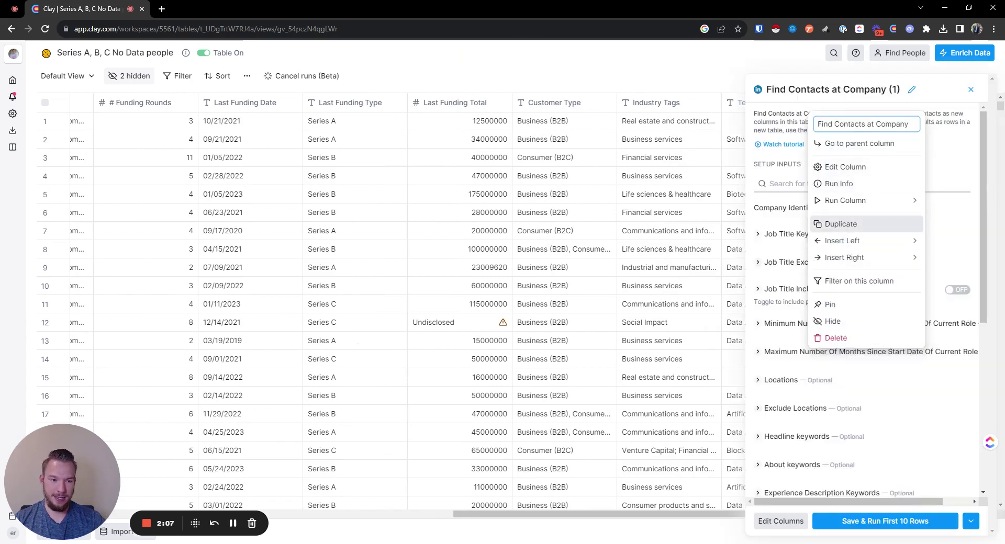
scroll(815, 361, down, 3)
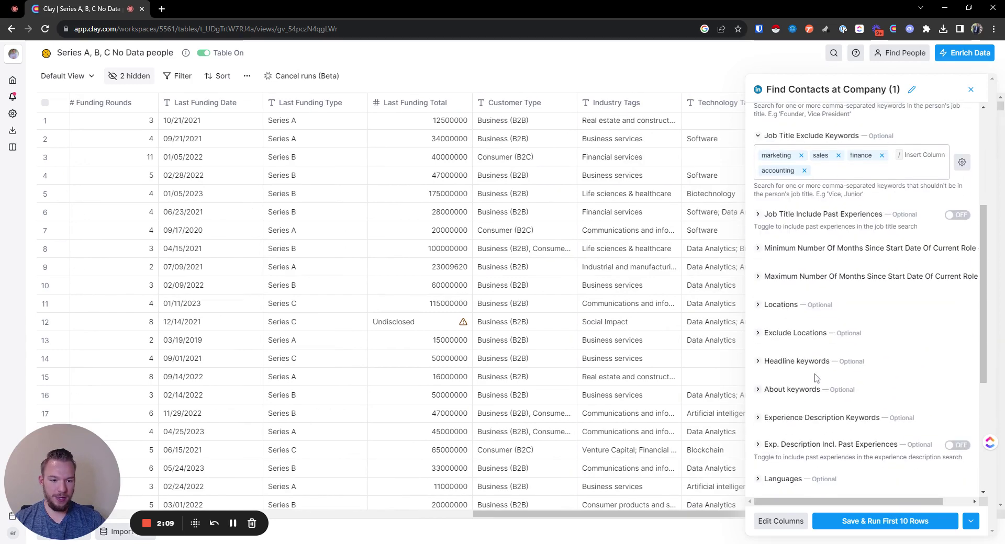
click(811, 277)
click(812, 295)
text(6)
click(826, 267)
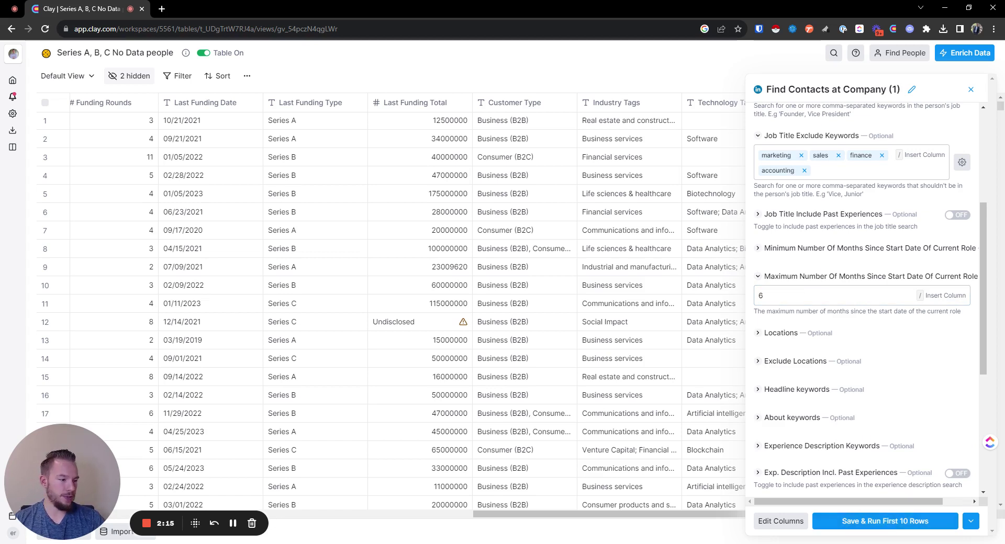
scroll(873, 321, up, 3)
scroll(874, 321, down, 3)
click(877, 522)
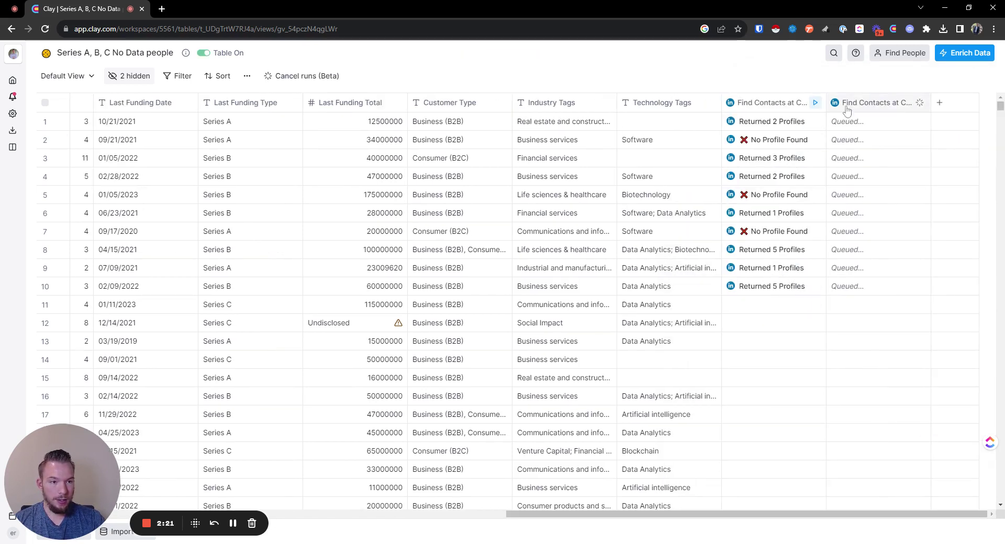
- Start a new enrichment column using Job Openings from the Job Listings category
click(941, 107)
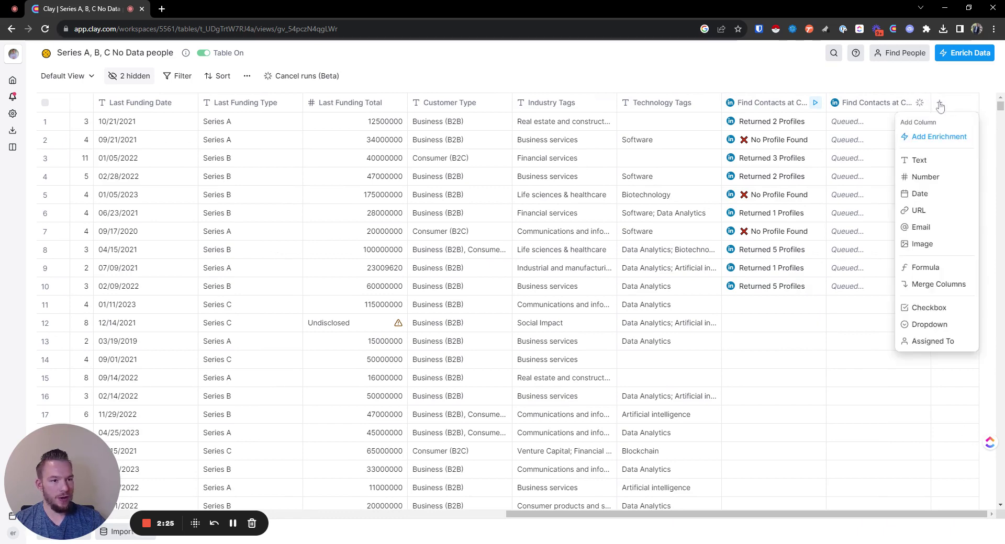
click(938, 138)
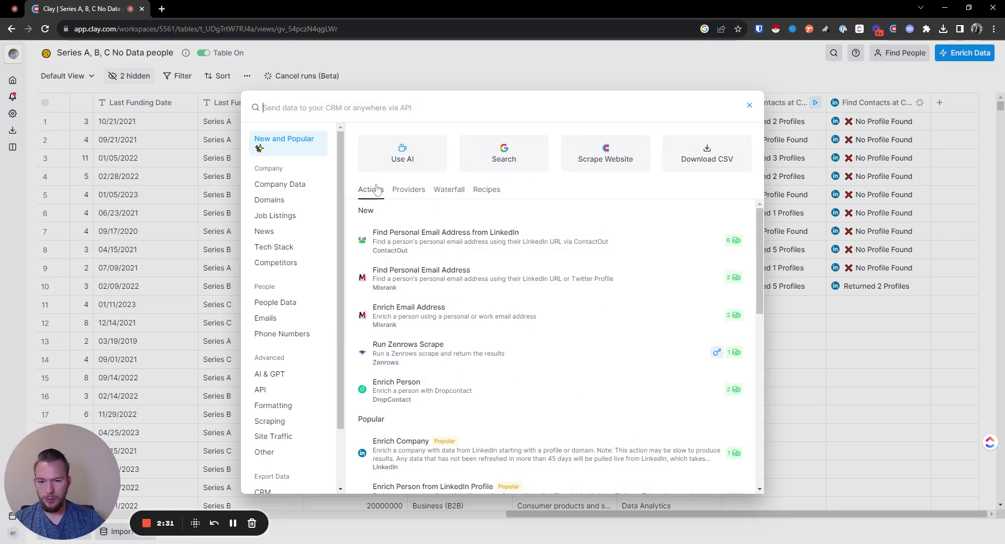
click(496, 195)
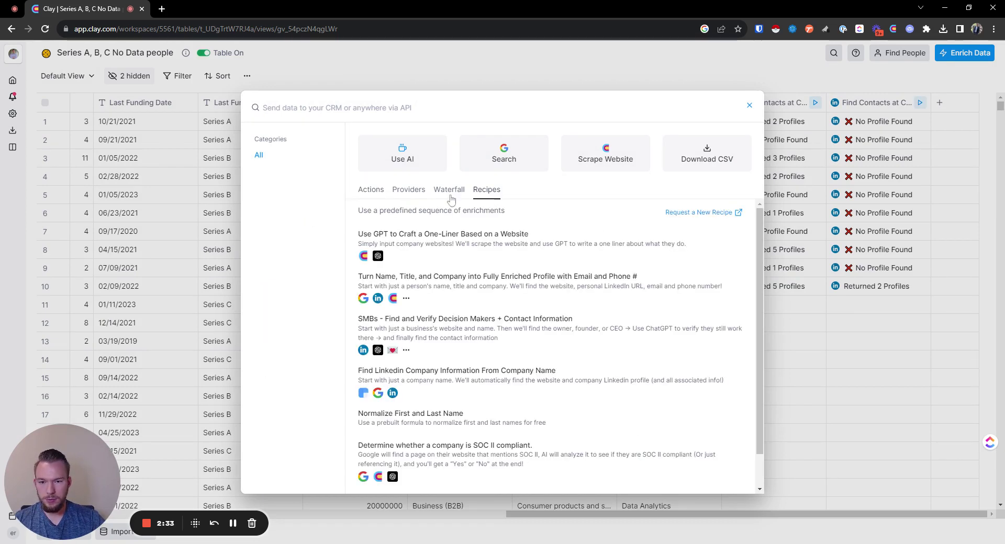
click(370, 193)
click(280, 219)
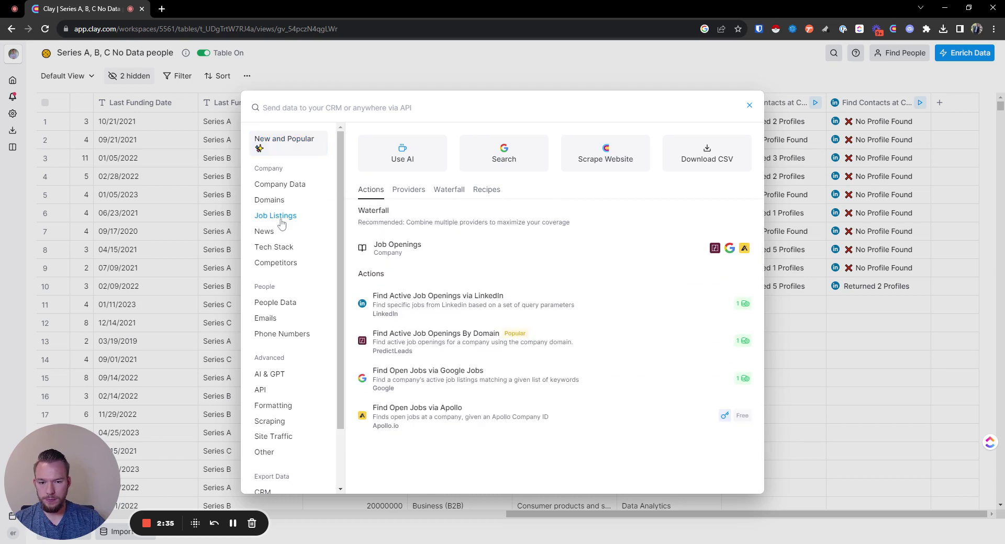
click(398, 248)
- Keep PredictLeads with Website as Company Domain, then discard it and reopen the enrichment list
click(841, 137)
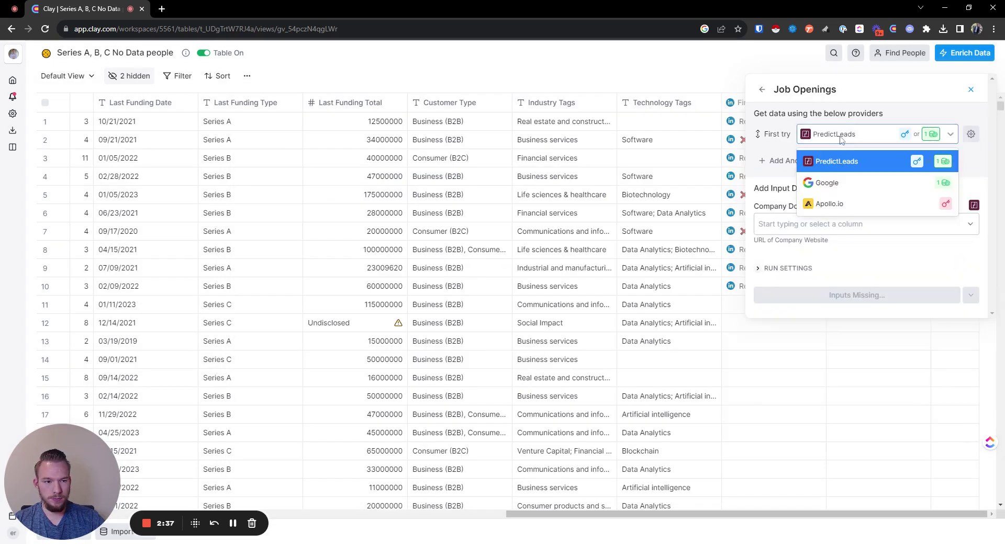
click(774, 180)
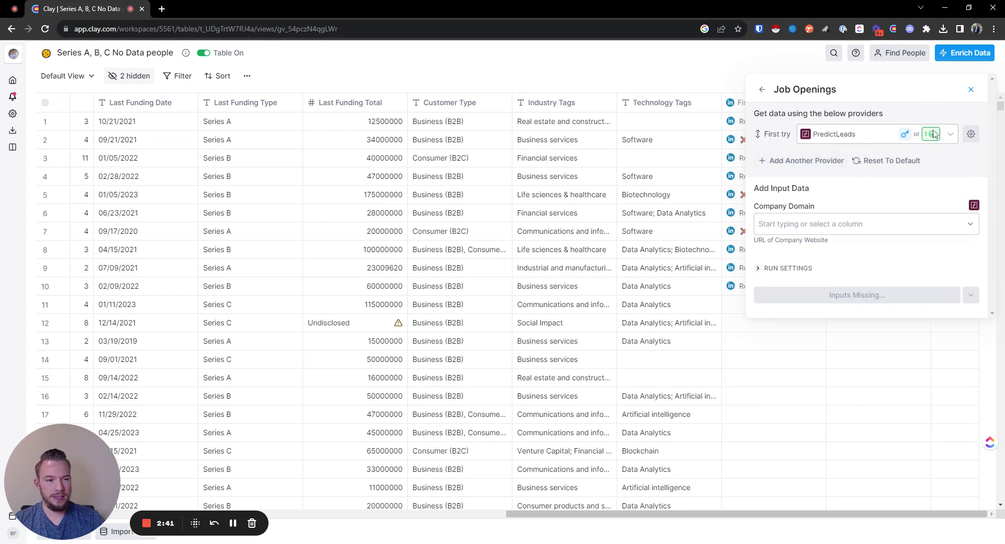
click(821, 225)
click(789, 264)
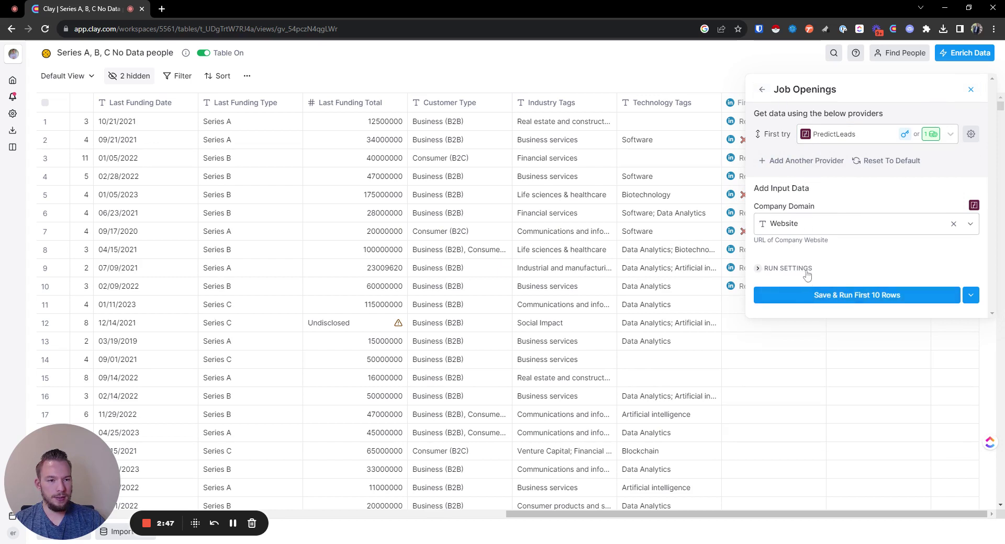
click(971, 89)
click(939, 103)
click(918, 137)
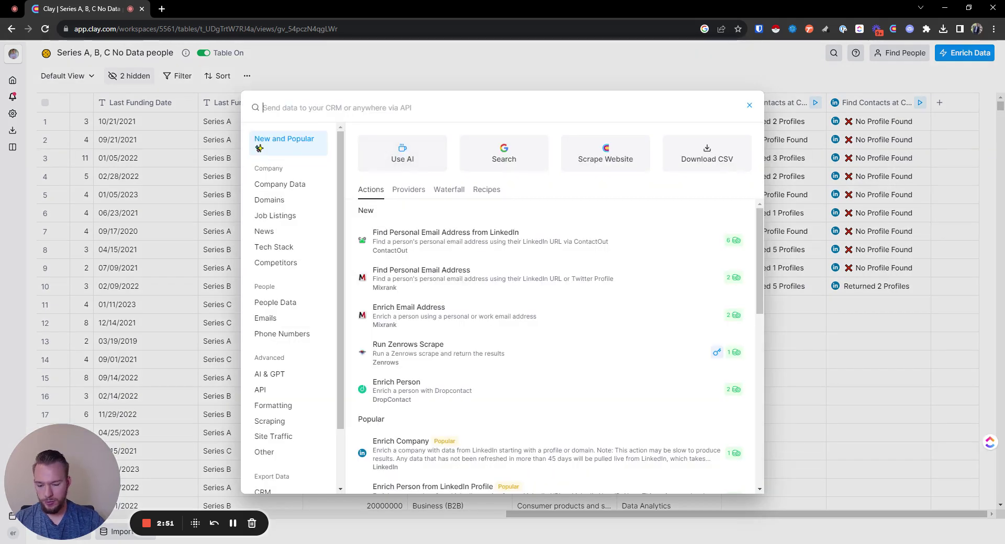
- Choose Find Active Job Openings via LinkedIn, keyed on the LinkedIn column, with keyword 'data'
text(predict)
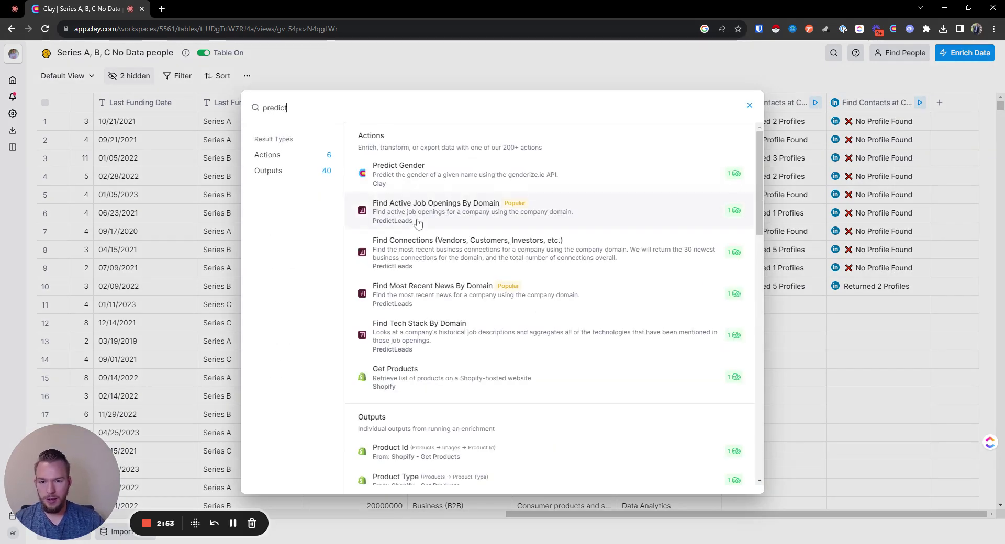
double_click(264, 119)
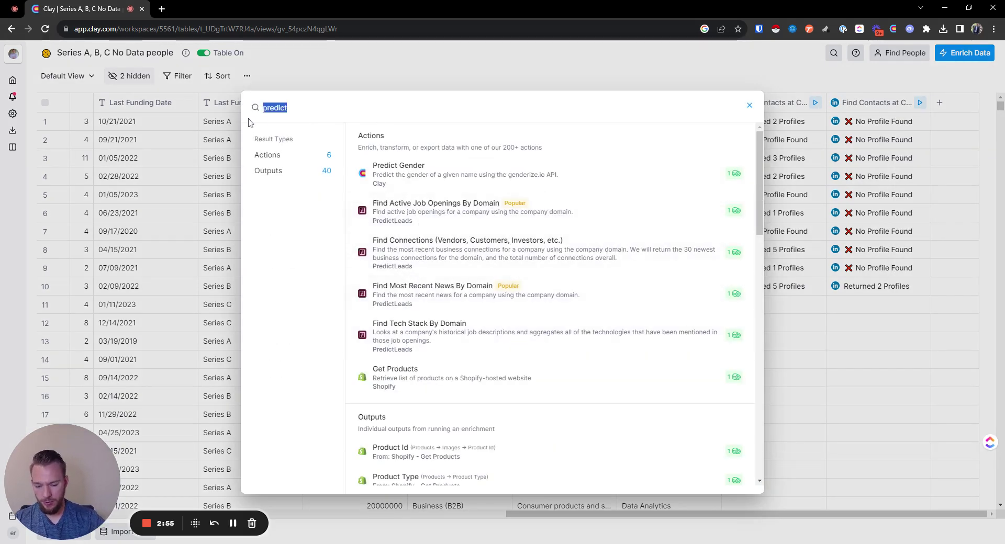
text(linkedin)
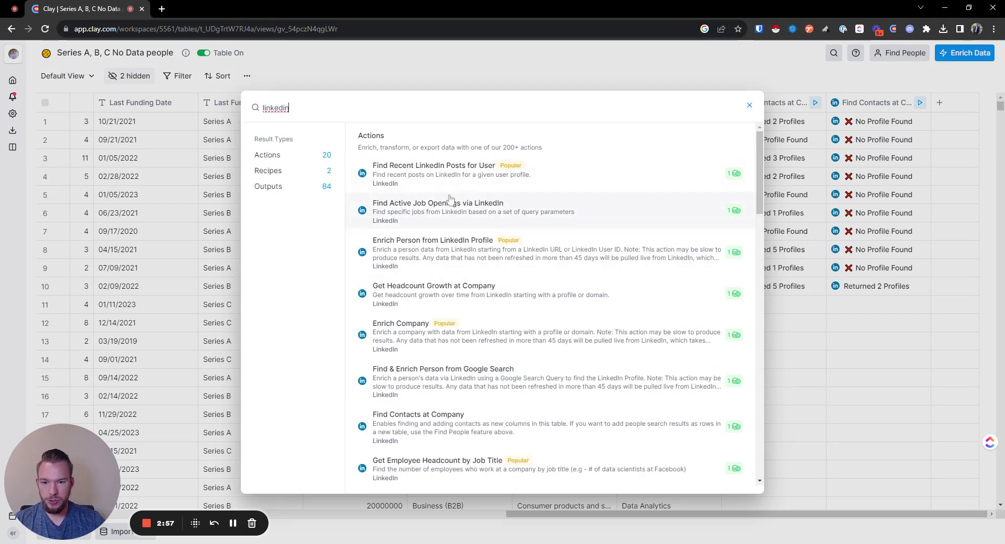
click(450, 202)
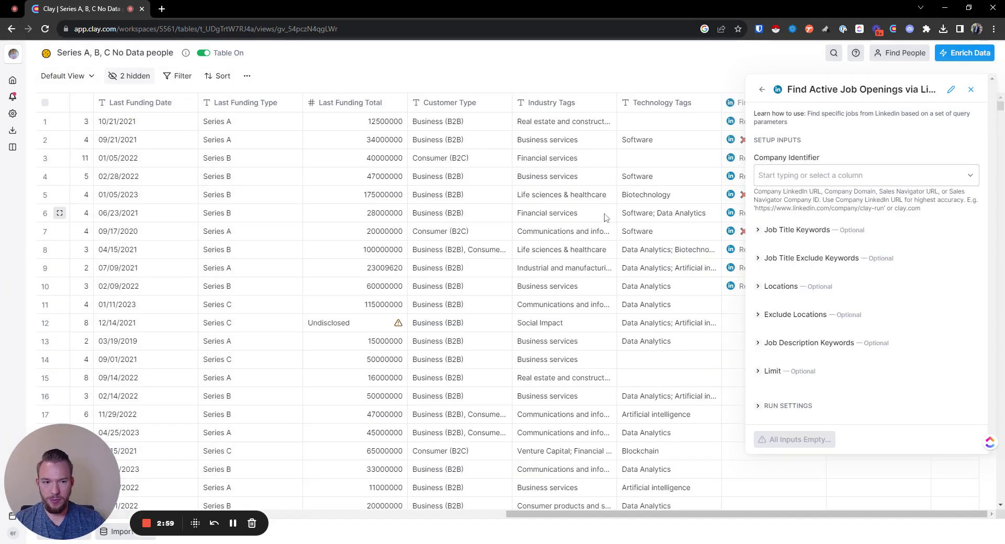
click(831, 180)
scroll(790, 288, down, 3)
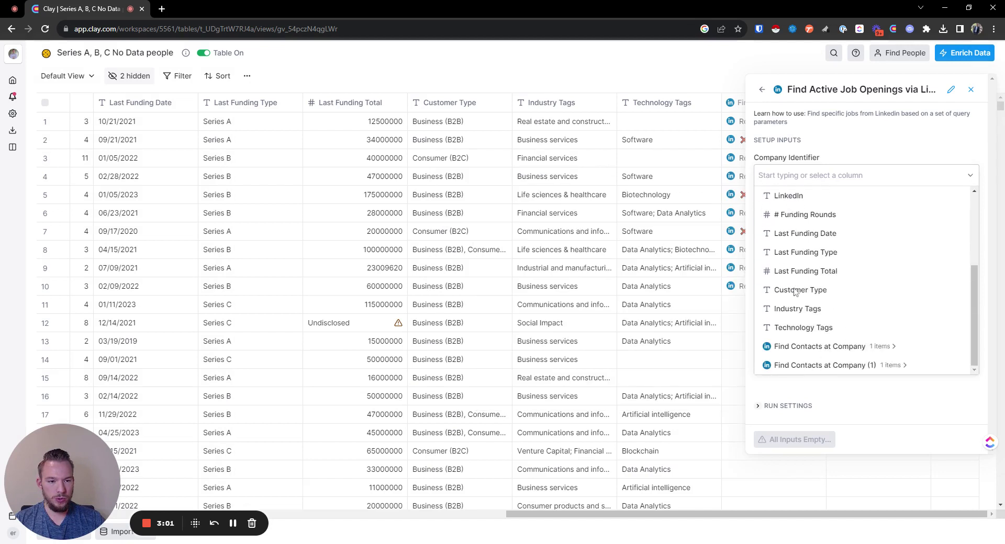
click(789, 196)
click(792, 233)
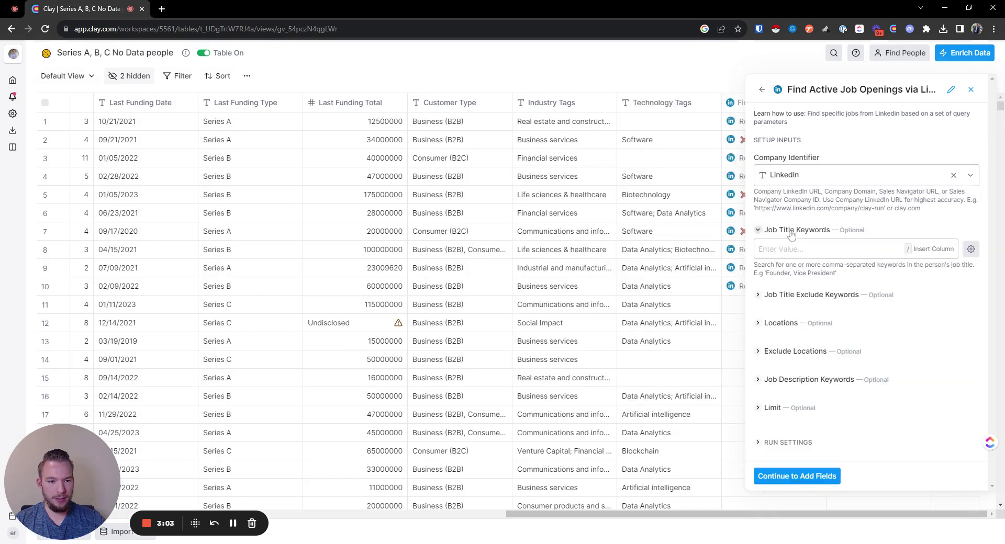
click(792, 249)
text(data)
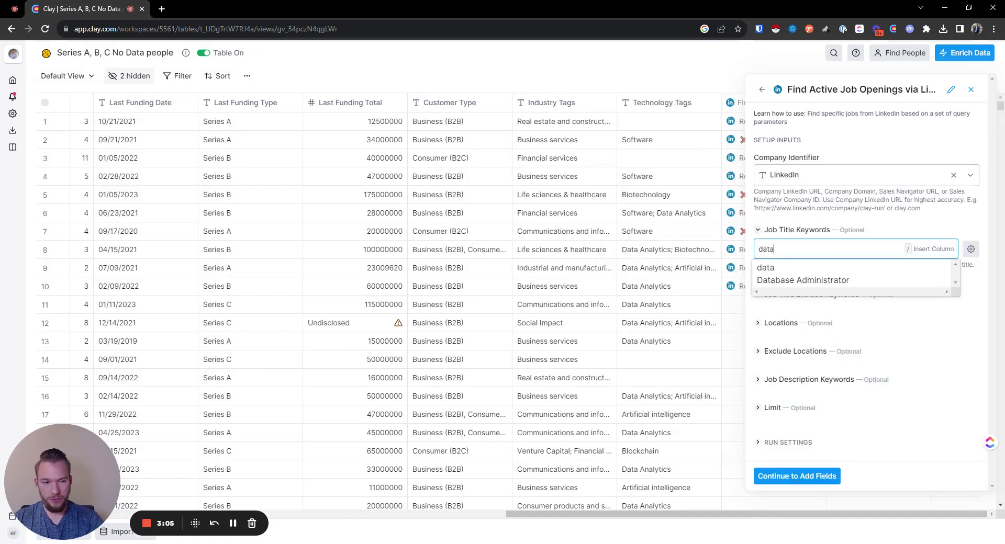
key(Return)
- Exclude marketing, sales and human resources job titles and continue to output fields
click(808, 294)
click(808, 314)
text(marketing)
key(Return)
text(sales)
key(Return)
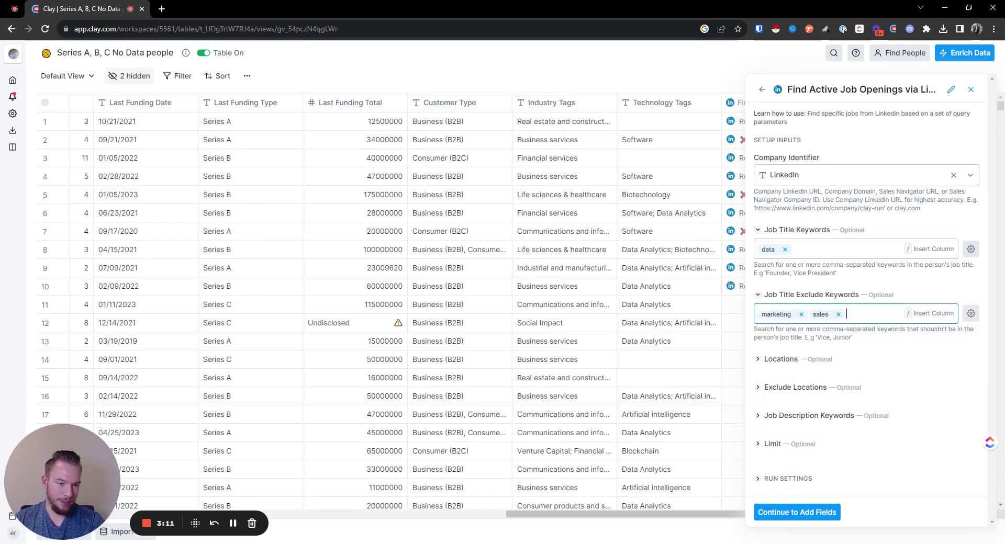
text(human resources)
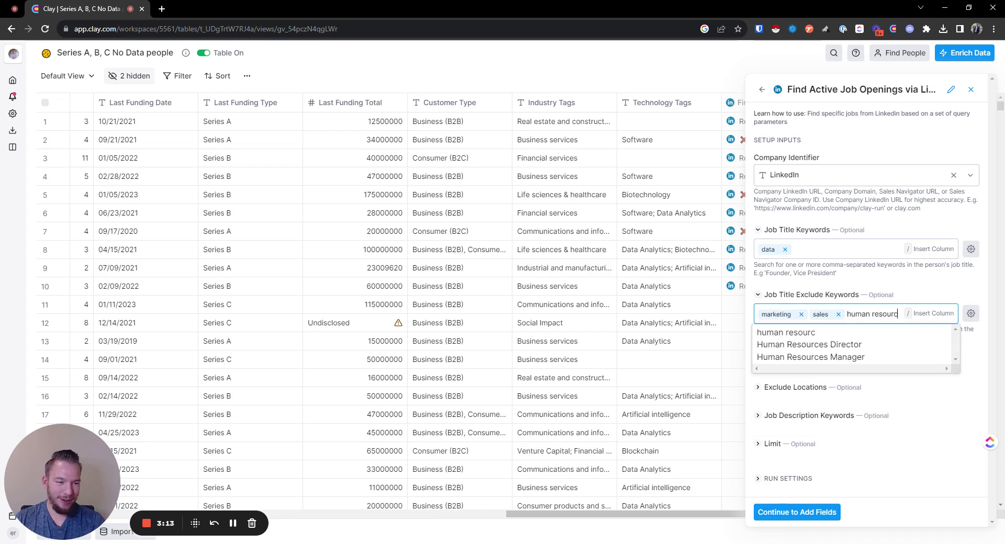
key(Return)
scroll(787, 387, down, 1)
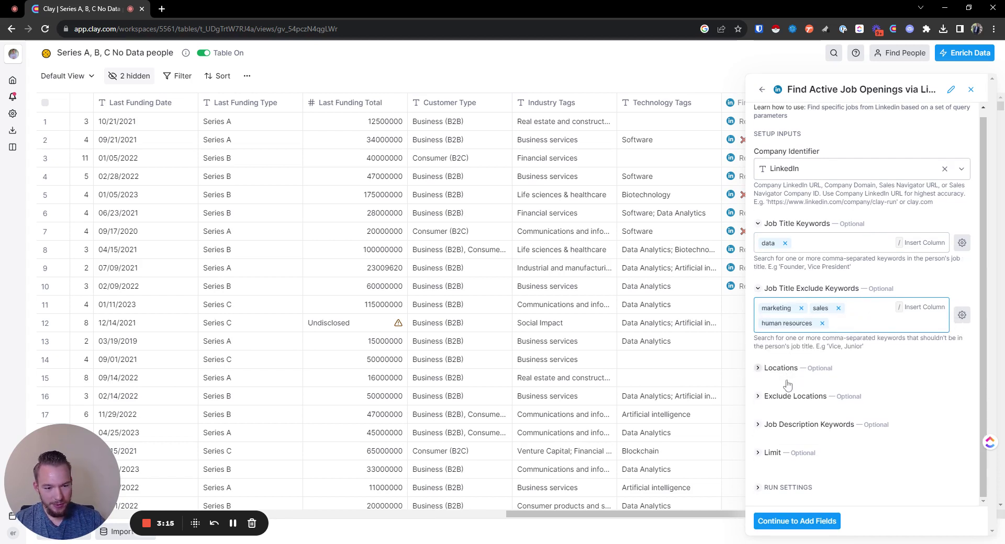
click(787, 522)
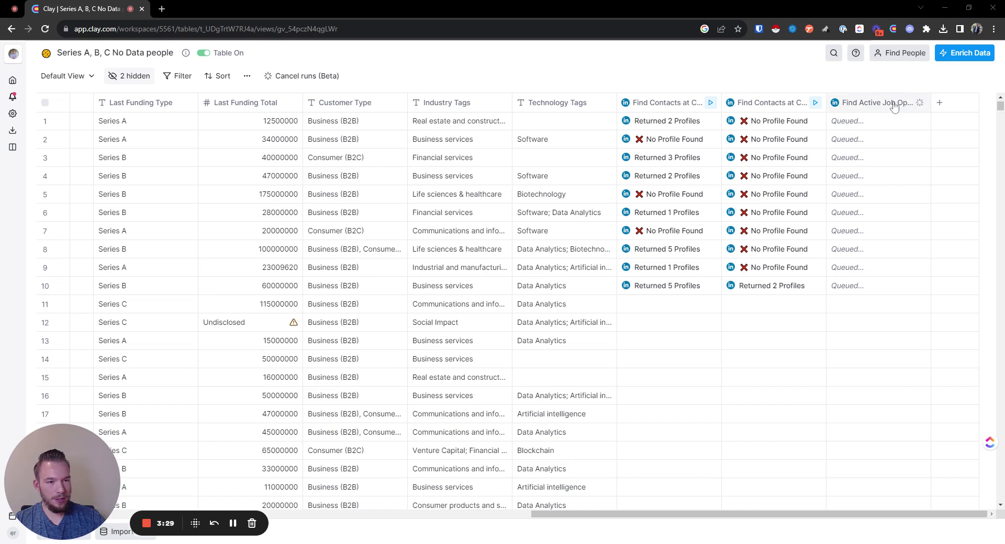
- Add row 4's found job Title from Cell Details as a new Title column
click(869, 178)
click(806, 159)
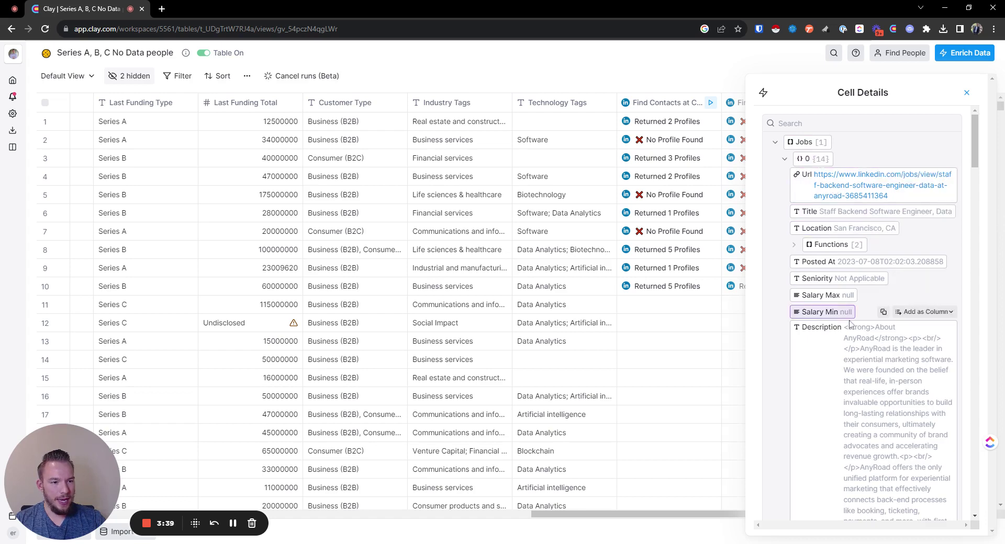
click(948, 215)
click(925, 243)
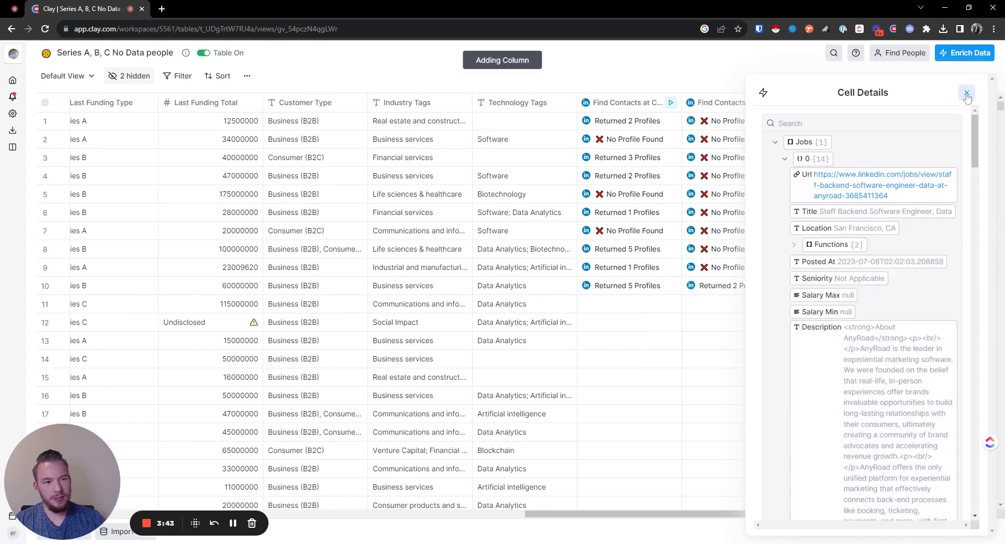
- Add a PredictLeads Find Active Job Openings By Domain enrichment using the Website column as domain
scroll(946, 113, up, 2)
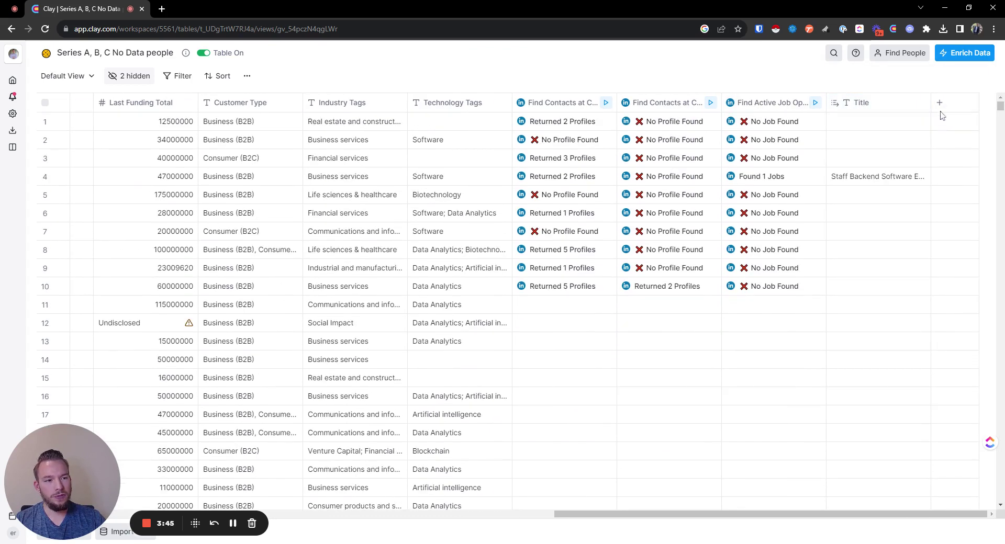
click(939, 103)
click(935, 138)
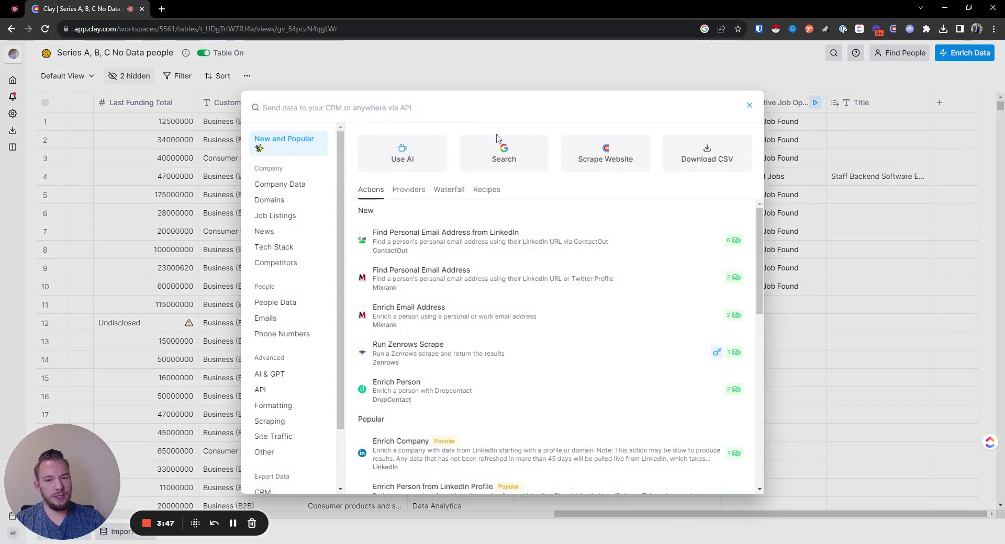
text(predict)
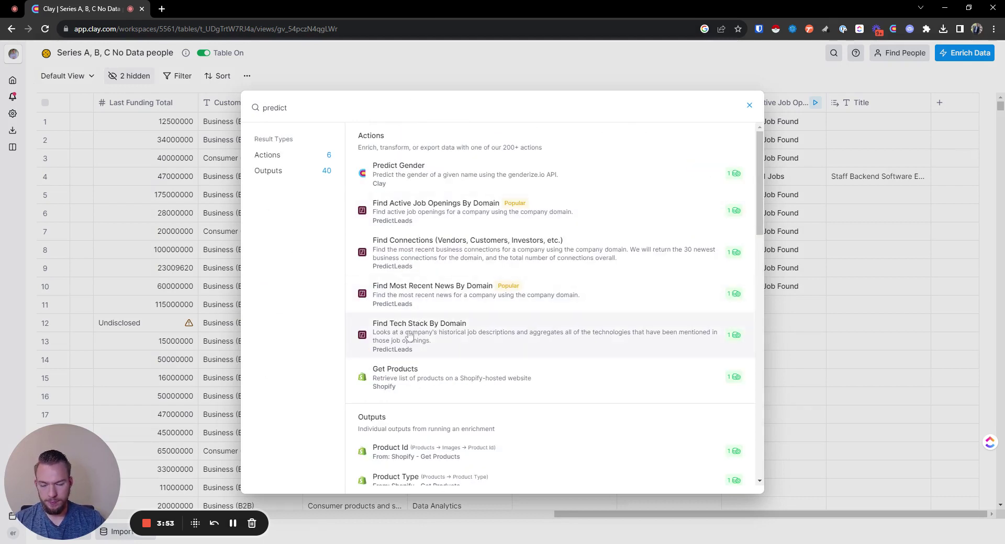
click(417, 217)
click(838, 191)
click(801, 227)
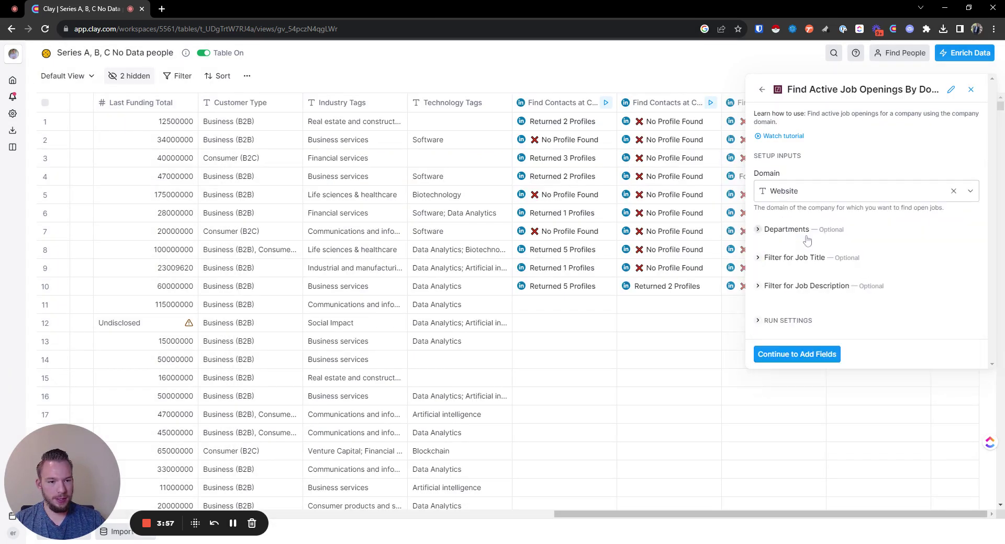
- Filter job titles to 'Data', set run condition !{{Title}}, and continue to output fields
click(794, 257)
click(794, 276)
text(Data)
key(Return)
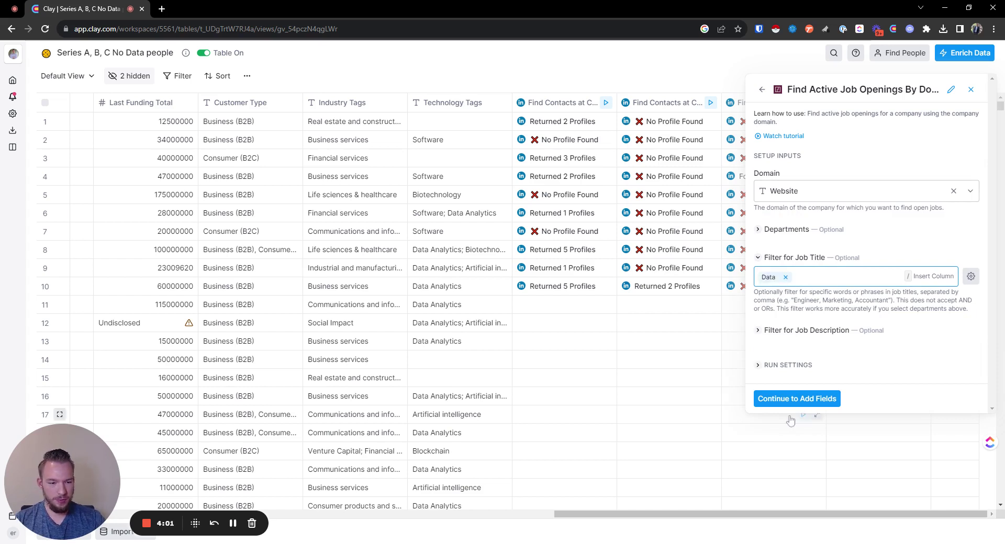
click(789, 365)
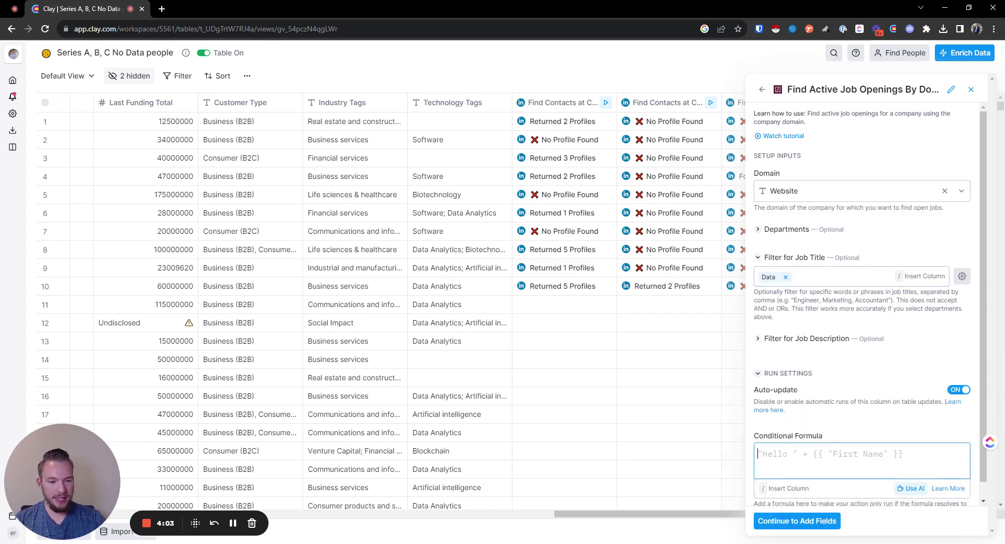
text(!{{)
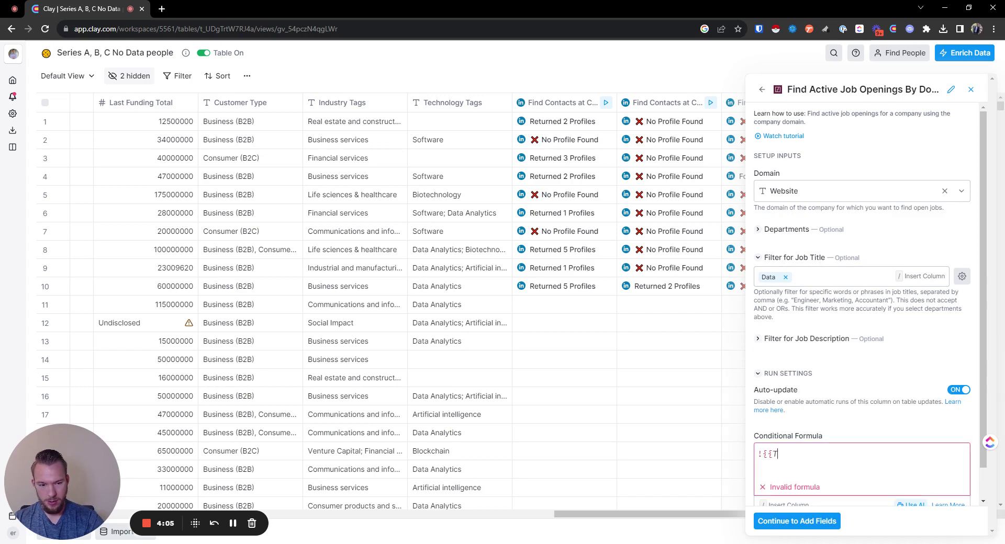
text(Title}})
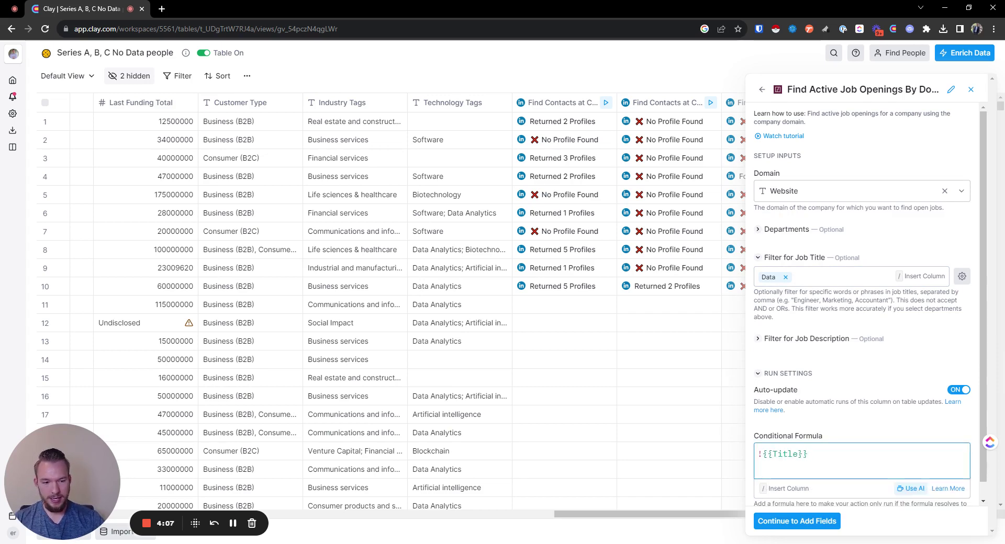
scroll(701, 309, down, 1)
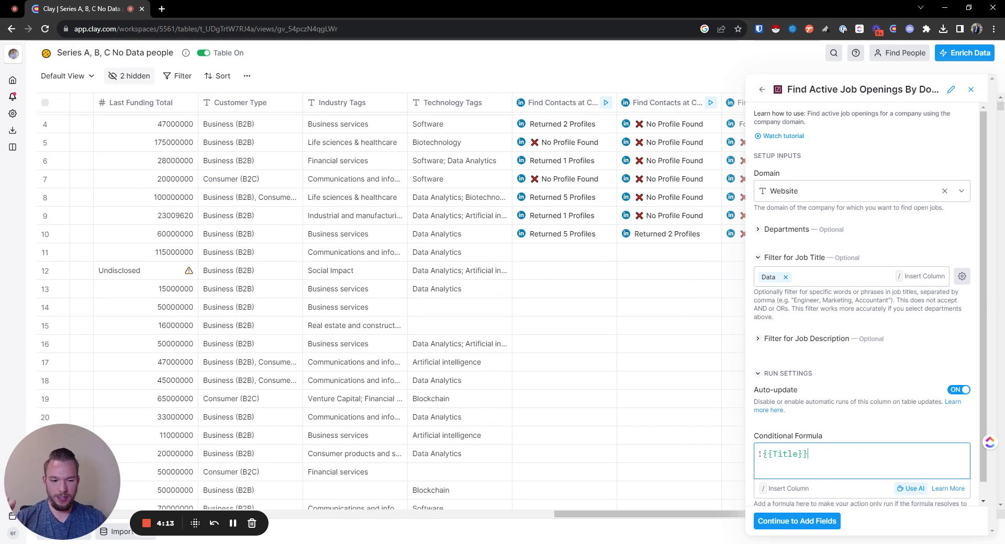
click(797, 522)
- Save the PredictLeads column and run its lookup on rows 11 onward
click(807, 314)
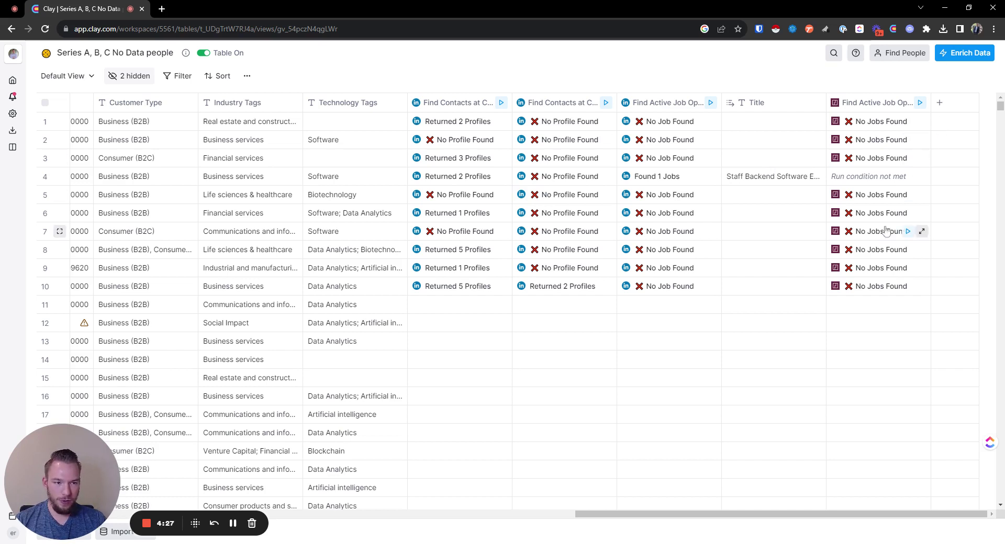
click(902, 309)
click(908, 305)
click(908, 323)
click(908, 341)
click(908, 378)
click(909, 396)
click(908, 414)
- Run the LinkedIn job lookup for rows 11–13 and PredictLeads for rows 18–22
click(699, 305)
click(699, 323)
click(699, 341)
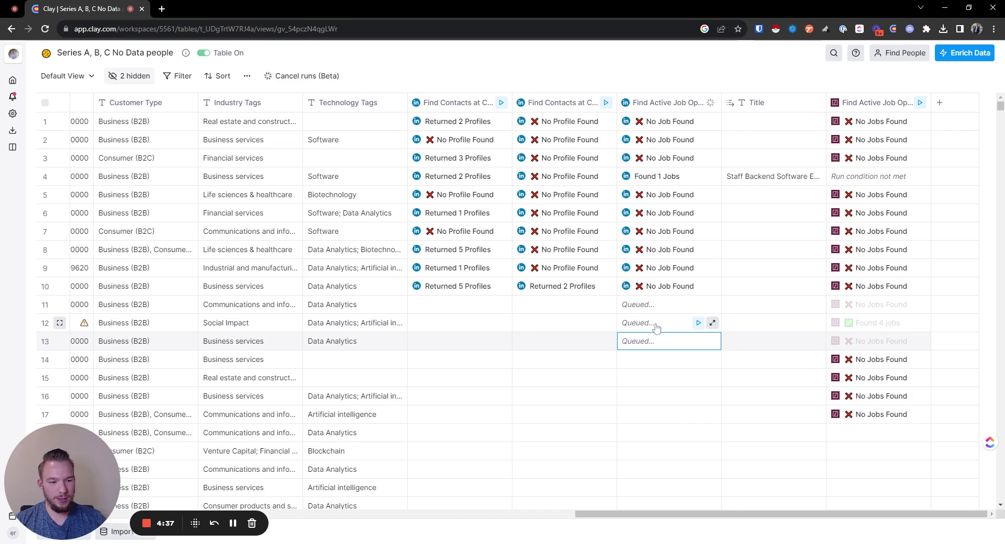
click(908, 433)
click(908, 488)
click(908, 506)
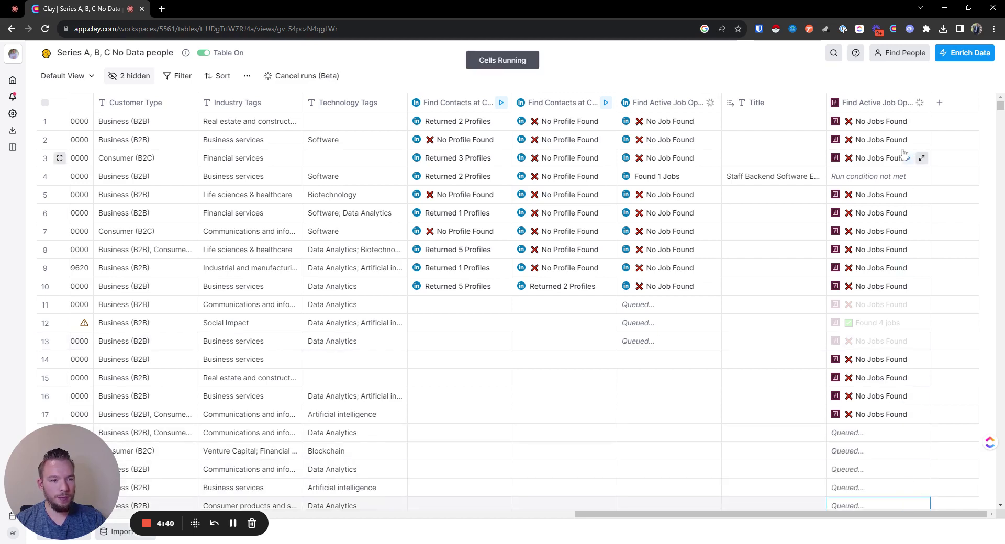
- Add a plain text column named for Predict Leads
click(941, 105)
click(929, 158)
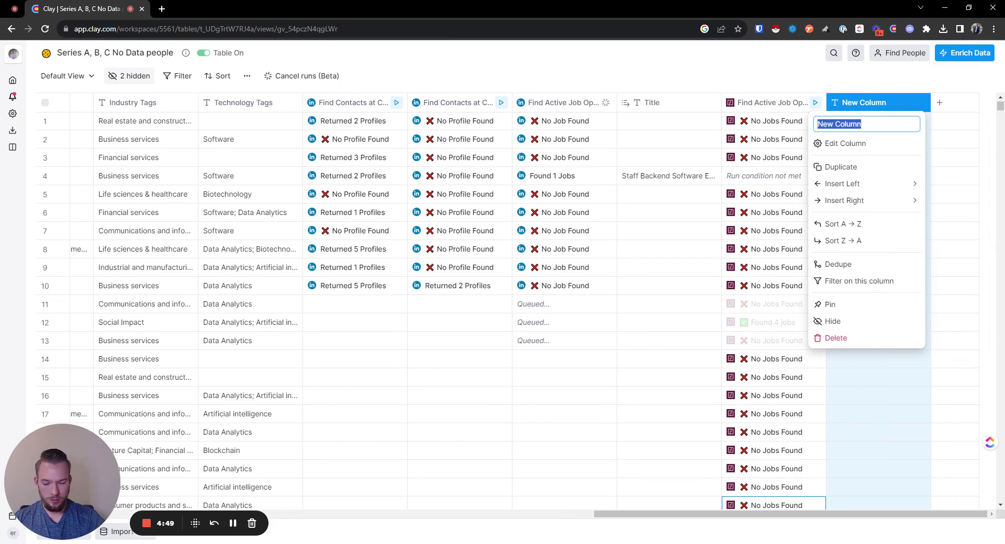
text(Predict Lead)
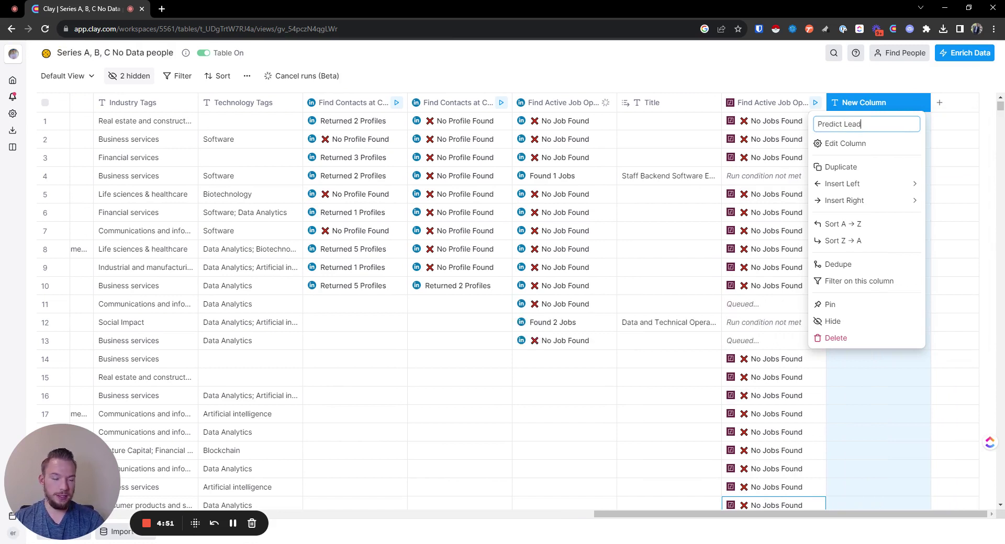
key(BackSpace)
key(BackSpace)
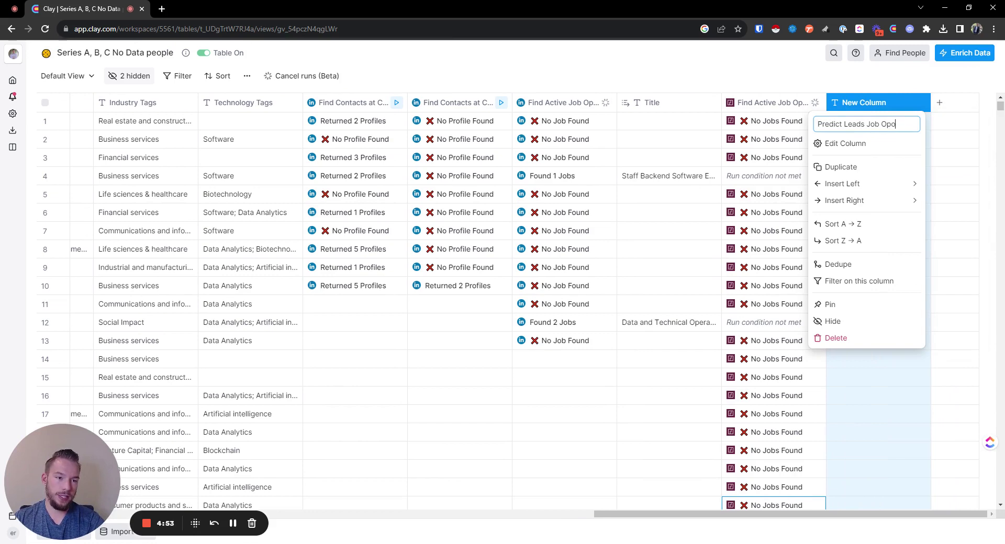
text(ing)
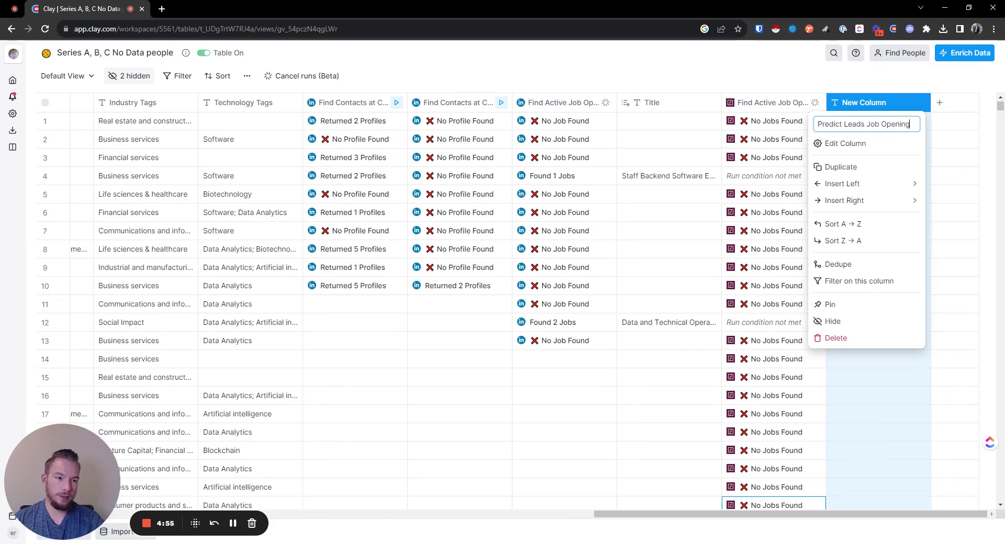
key(Return)
- Run the PredictLeads job lookup on rows 23 onward
scroll(788, 322, down, 2)
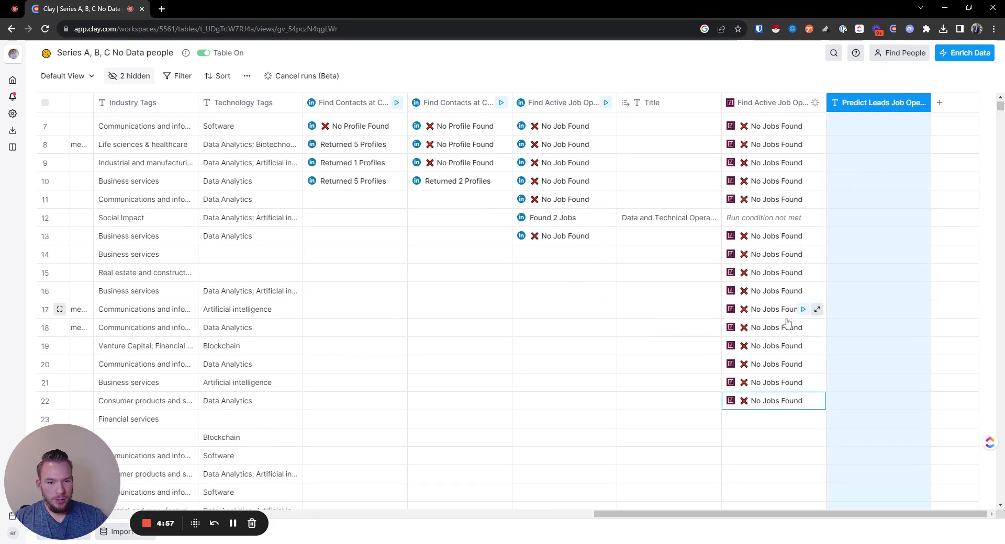
scroll(786, 319, down, 3)
click(804, 262)
click(804, 281)
click(803, 299)
click(803, 317)
click(804, 335)
click(804, 354)
- Create Title (1) from row 26's first job title, move it left, and remove the Predict Leads column
click(939, 102)
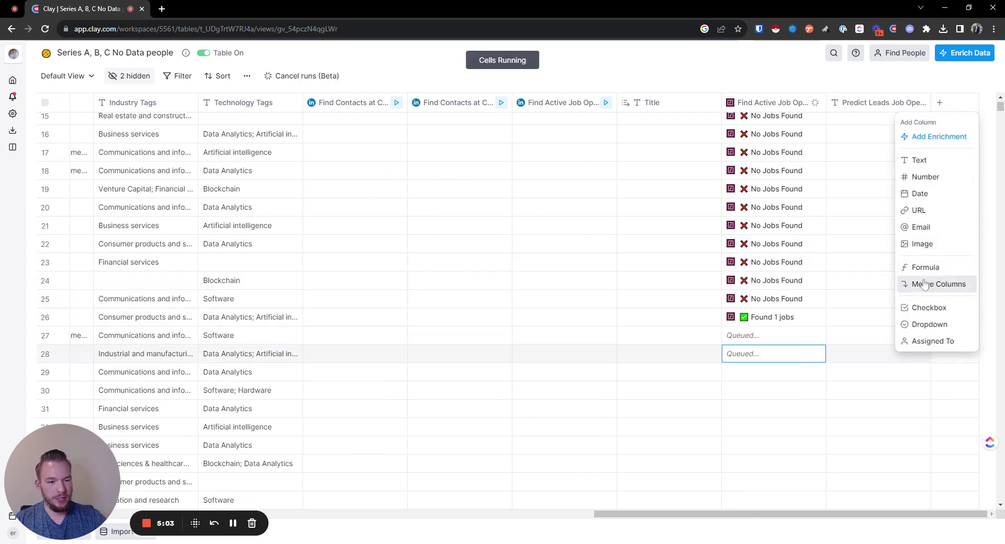
click(765, 322)
click(766, 322)
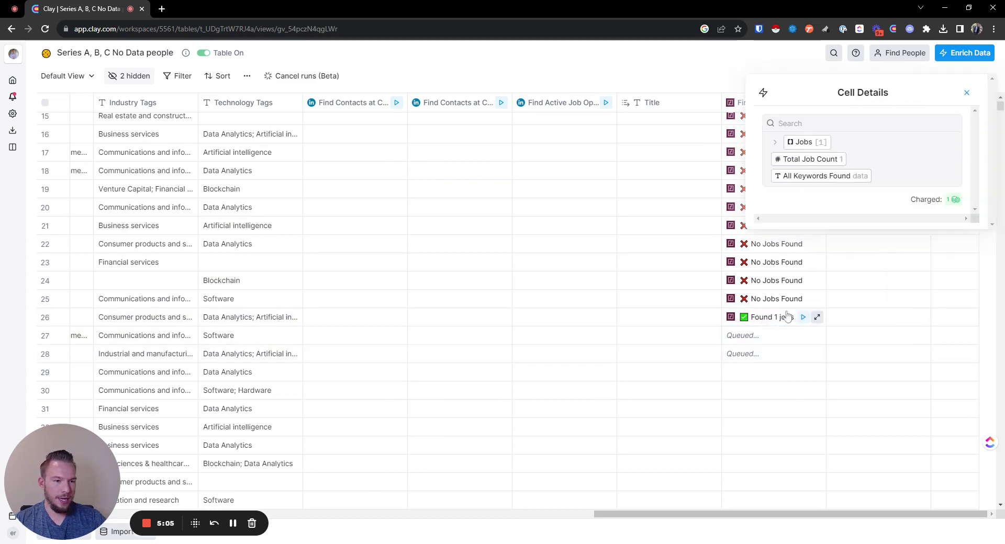
click(809, 143)
click(813, 161)
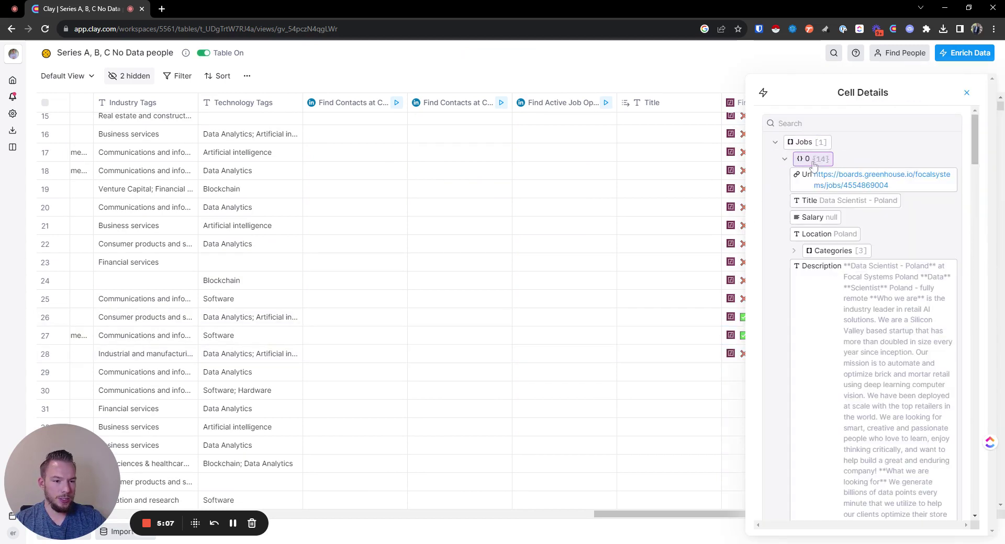
click(938, 202)
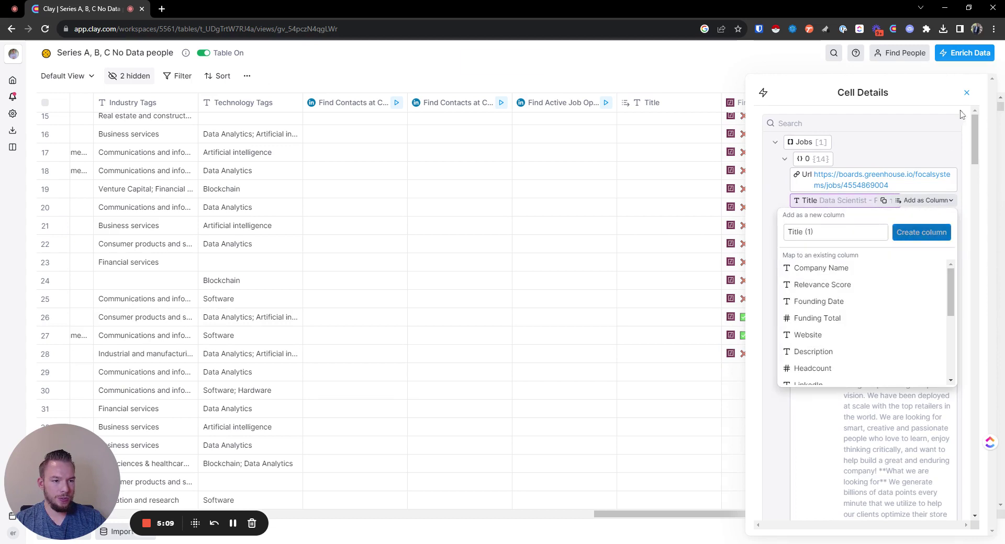
click(922, 232)
click(967, 92)
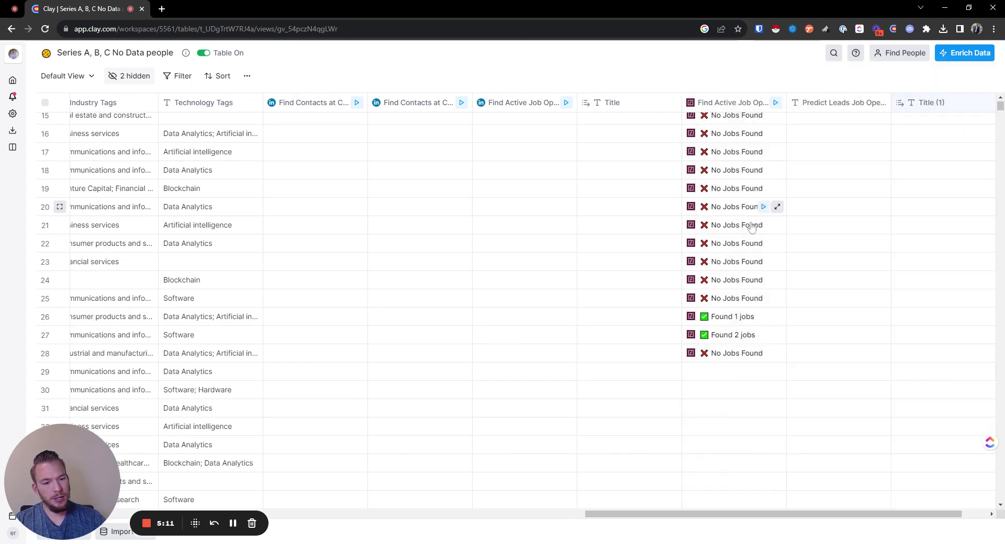
drag(932, 105, 835, 105)
click(935, 105)
- Delete the PredictLeads column and start a merged column with {{Title}} as the first try
click(862, 343)
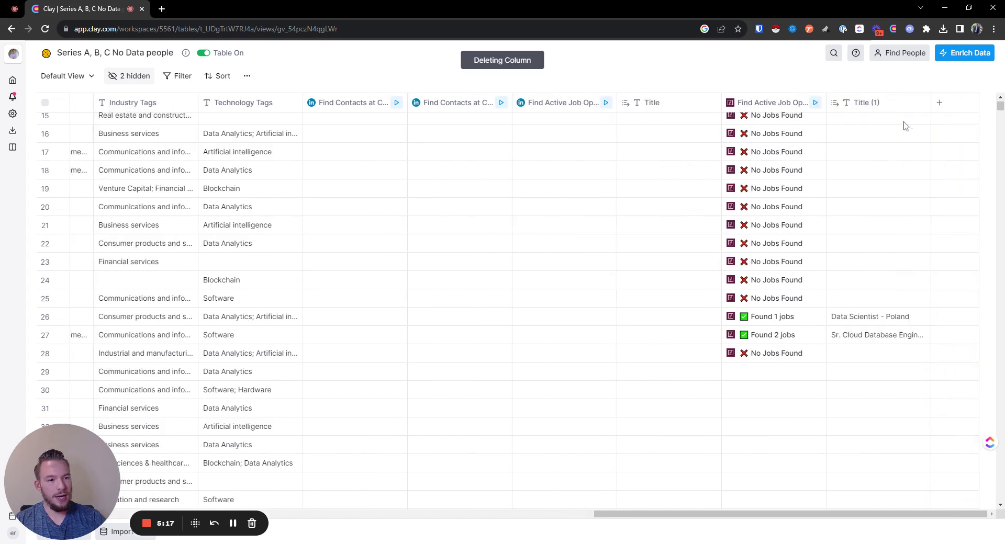
click(940, 104)
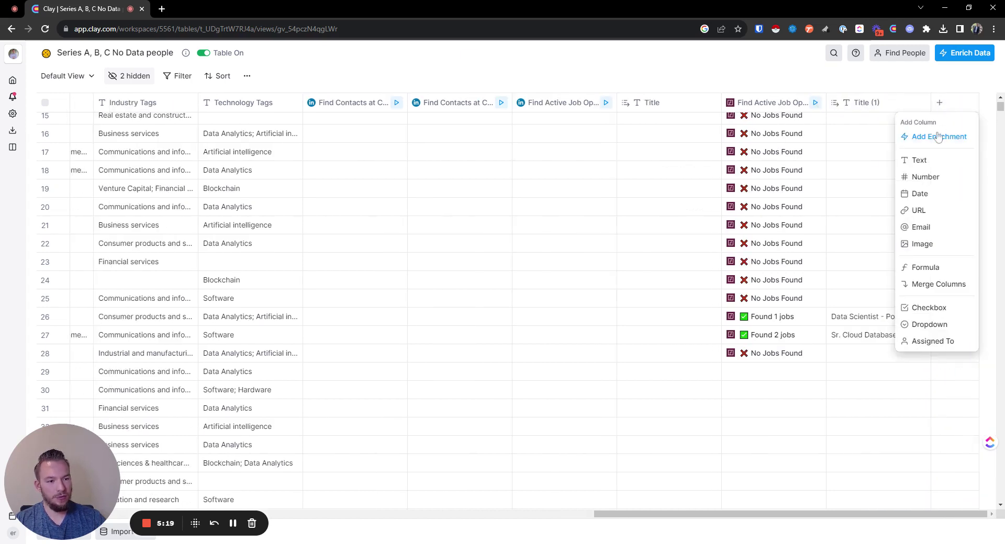
click(925, 284)
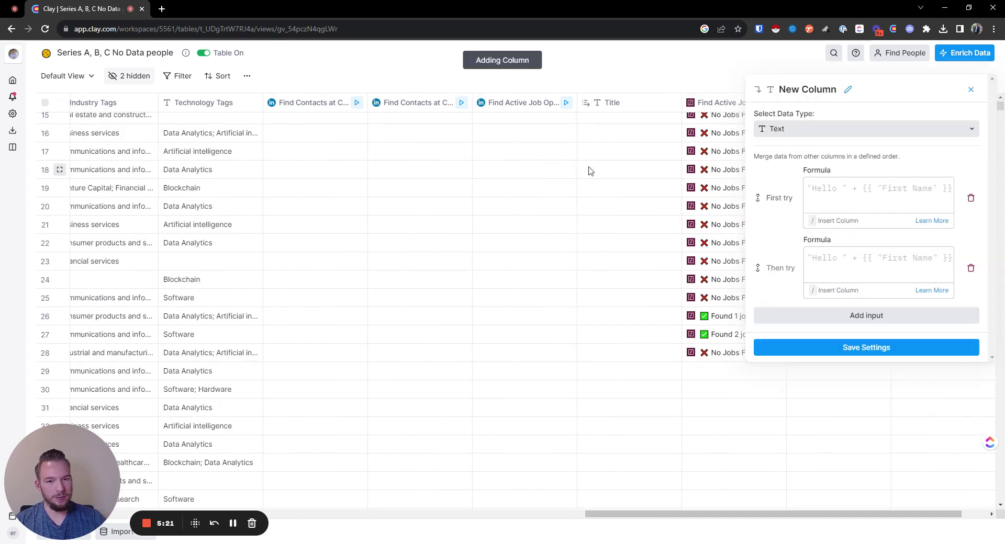
text(/)
scroll(839, 347, down, 5)
click(832, 336)
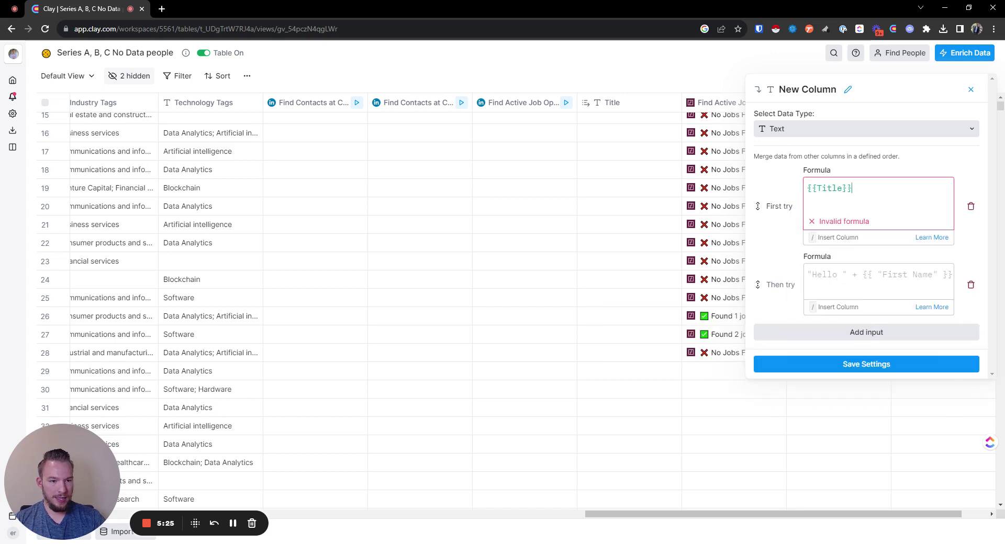
- Add {{Title (1)}} as the fallback, name it 'Hiring for a Data person Merged Job Title', and save
click(808, 258)
text(/)
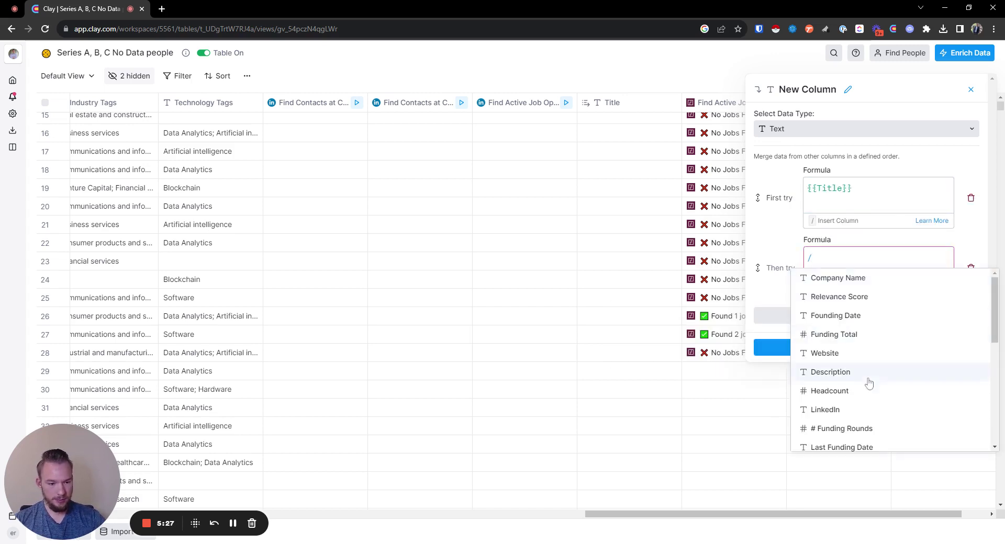
scroll(868, 385, down, 5)
click(857, 442)
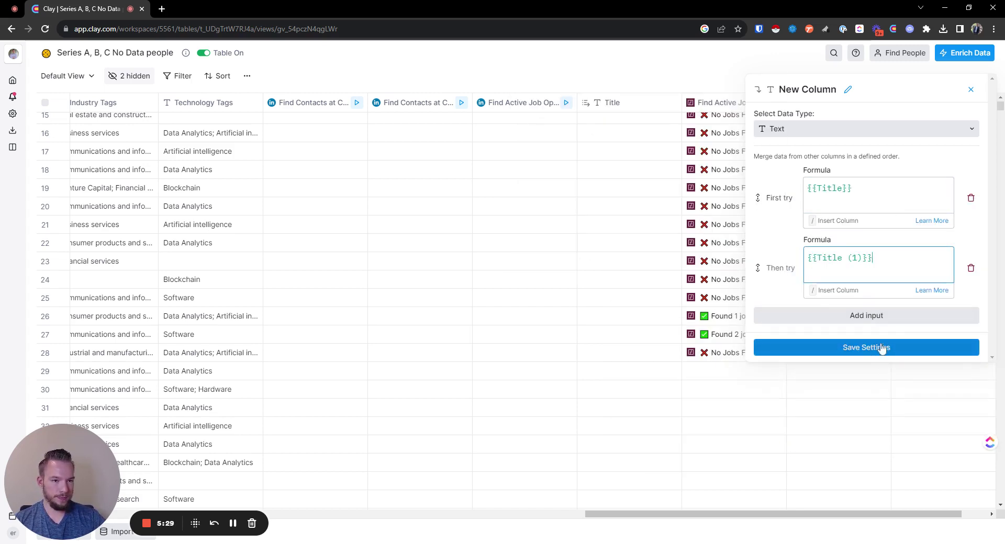
click(848, 90)
text(Hi)
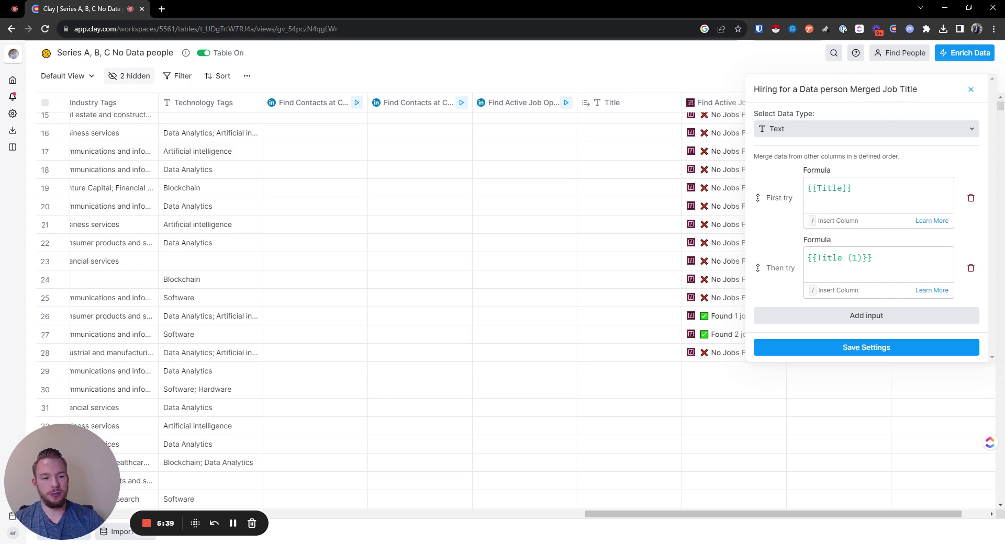
click(863, 349)
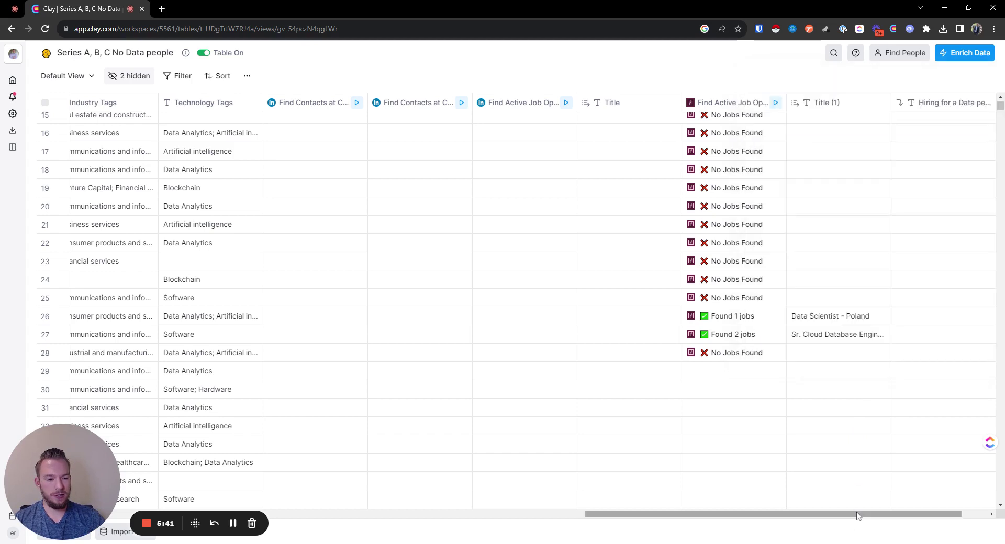
- Run the LinkedIn job lookup and both contacts lookups on all rows
drag(857, 517, 882, 516)
scroll(815, 335, up, 4)
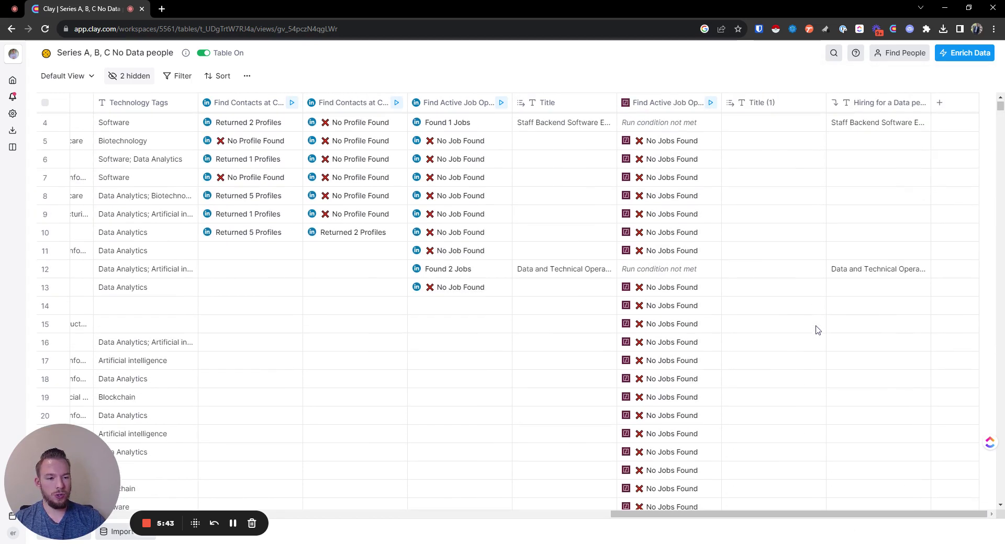
click(501, 102)
click(454, 138)
click(396, 102)
click(370, 138)
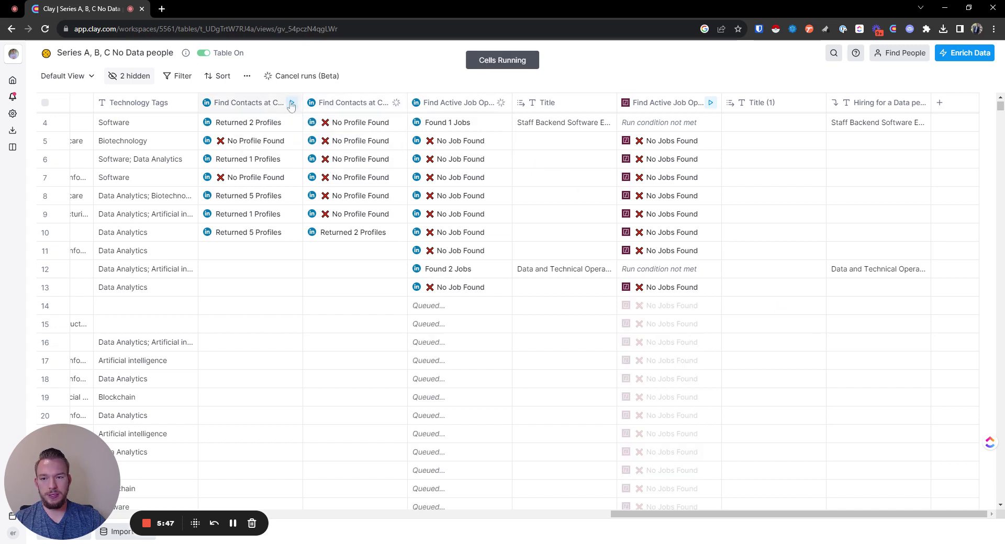
click(291, 104)
click(262, 138)
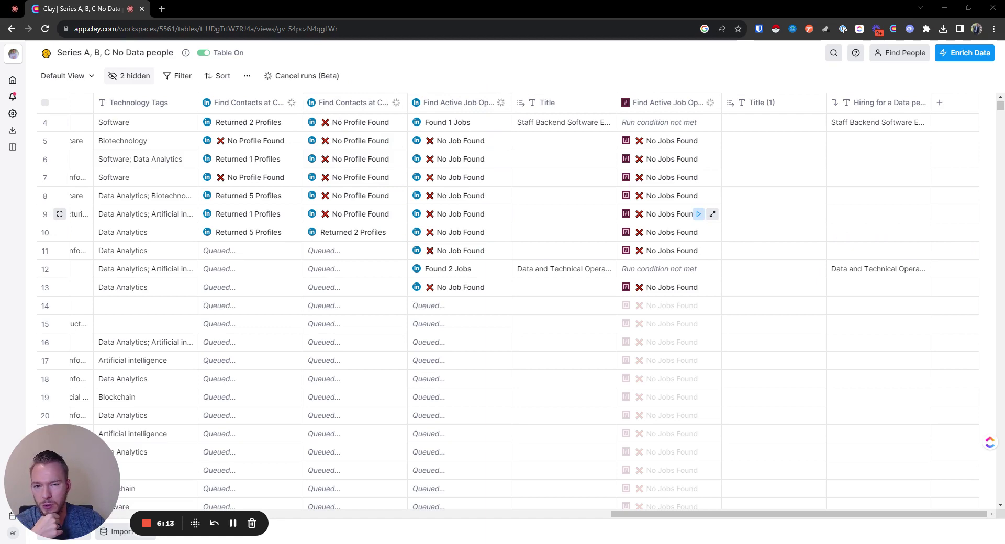
- Browse the Add Enrichment catalogue, then close it without adding anything
click(943, 103)
click(926, 137)
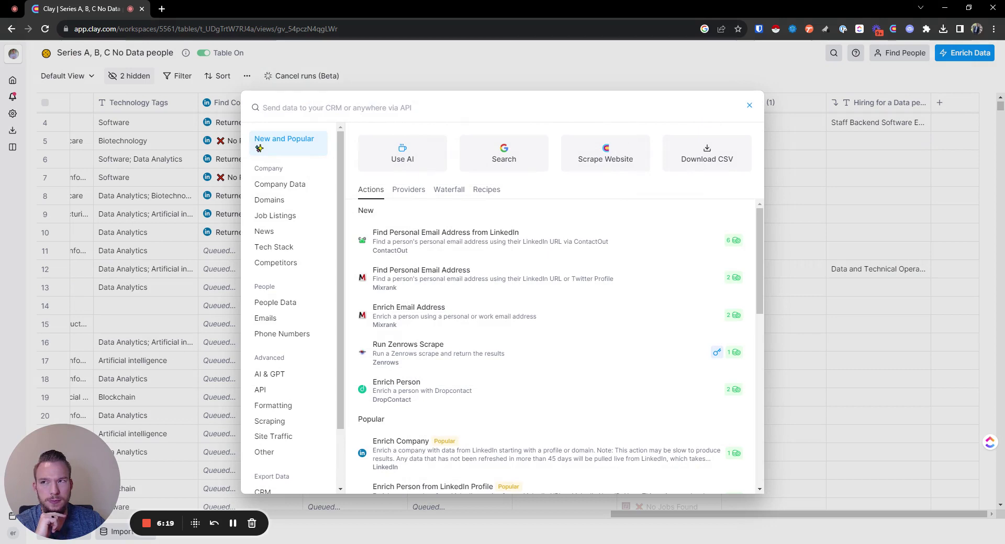
click(750, 106)
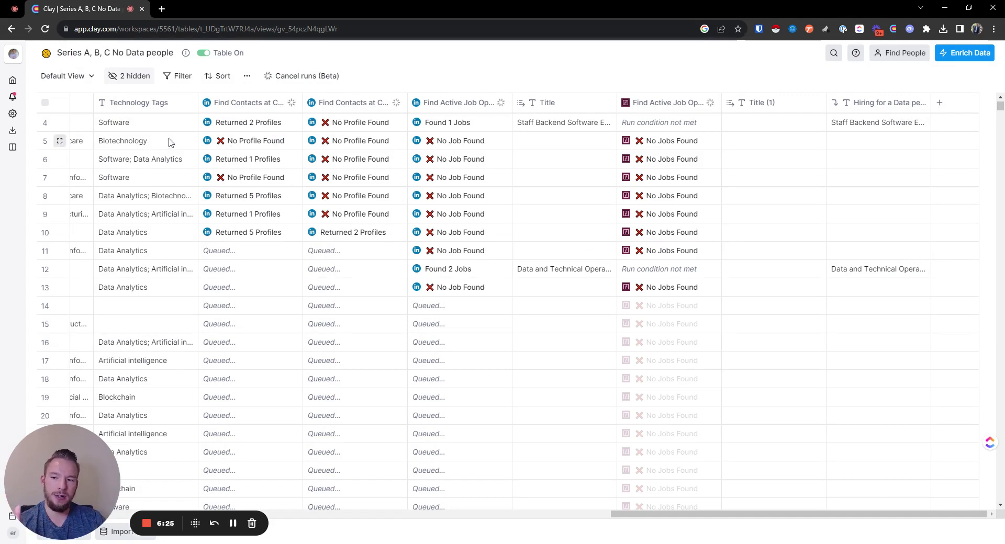
scroll(125, 145, left, 15)
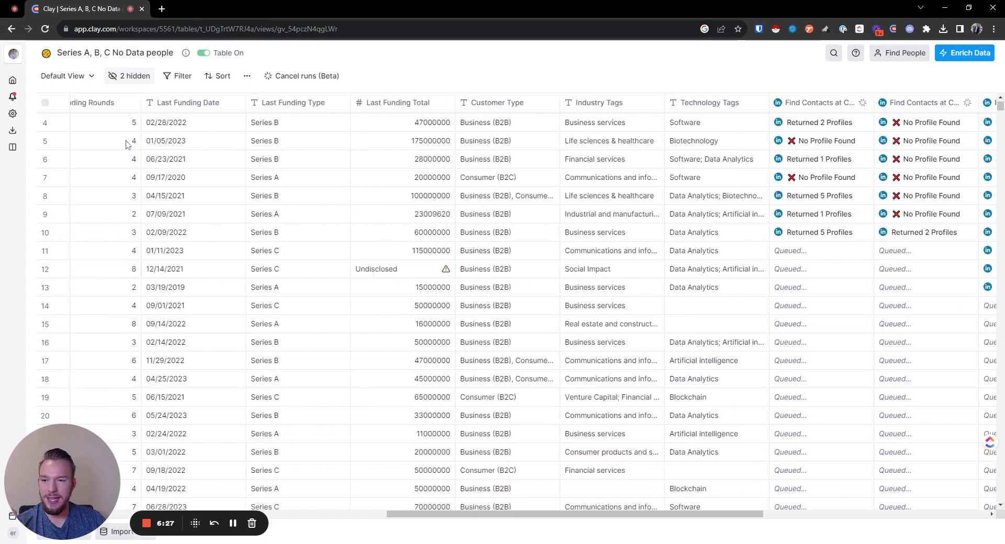
scroll(126, 145, left, 5)
scroll(126, 145, right, 7)
scroll(126, 146, right, 10)
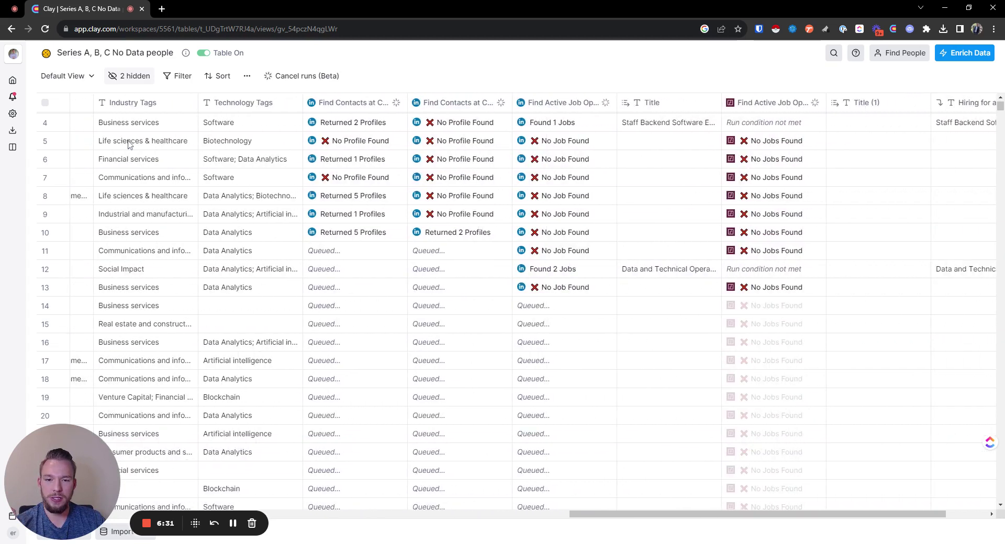
click(451, 232)
click(806, 142)
click(803, 158)
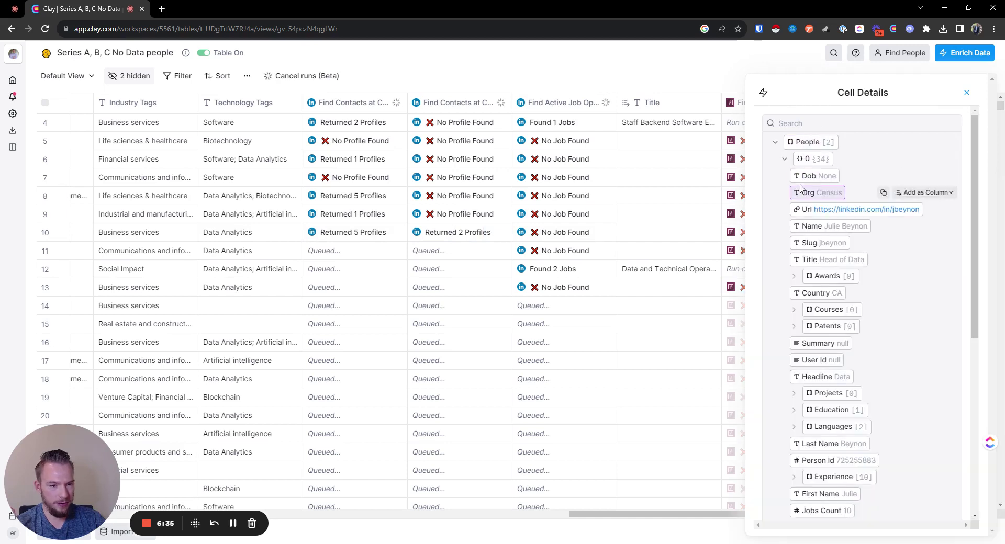
click(805, 159)
click(809, 176)
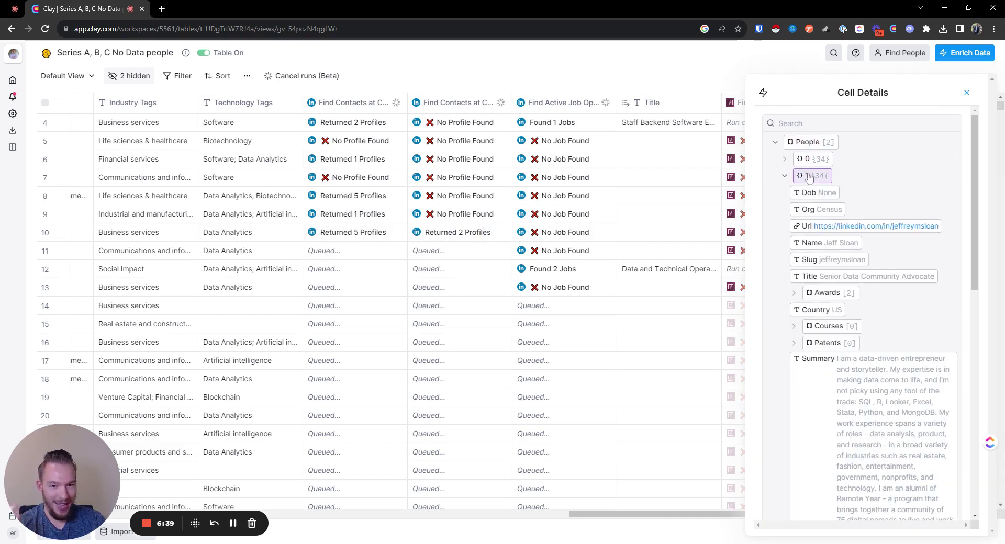
click(810, 177)
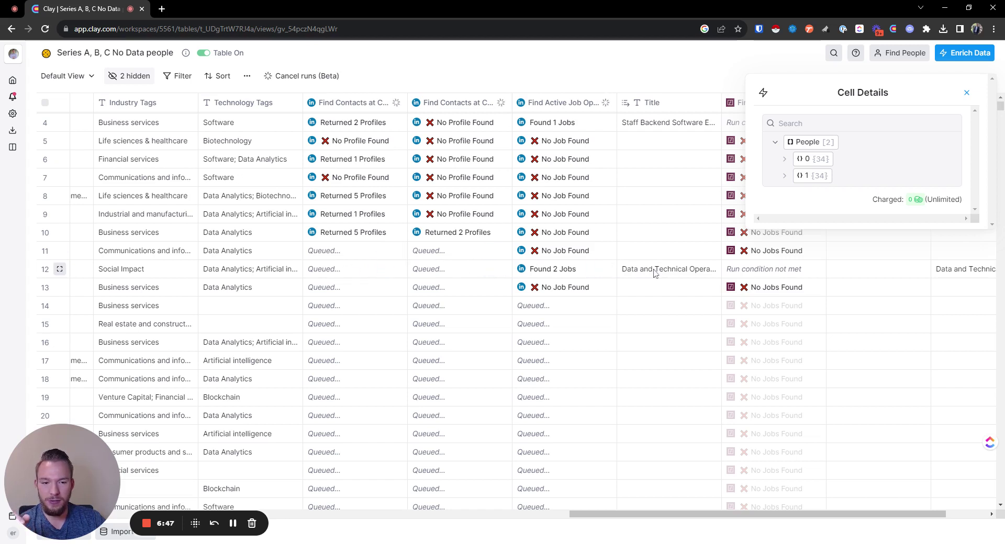
click(967, 92)
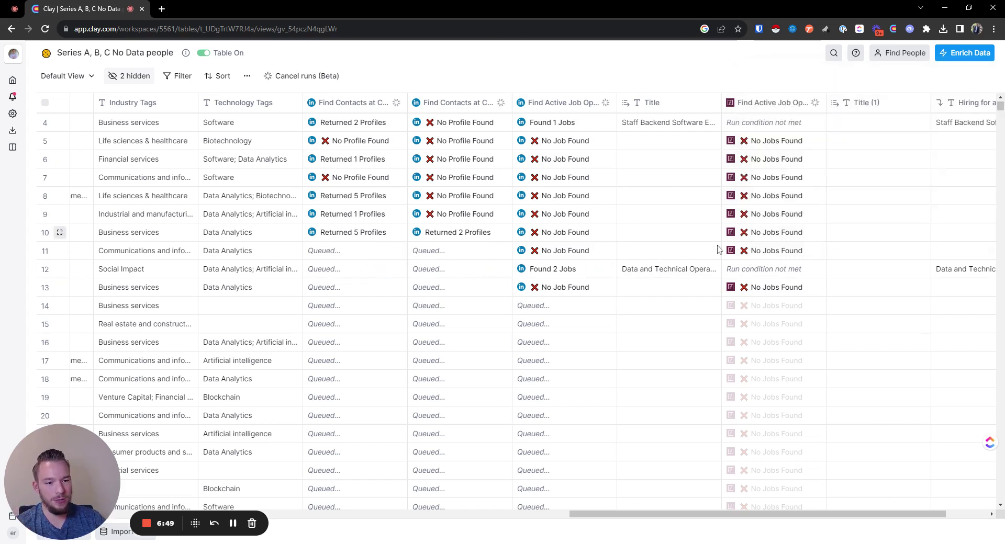
scroll(713, 269, right, 1)
scroll(713, 269, right, 1)
scroll(557, 278, down, 1)
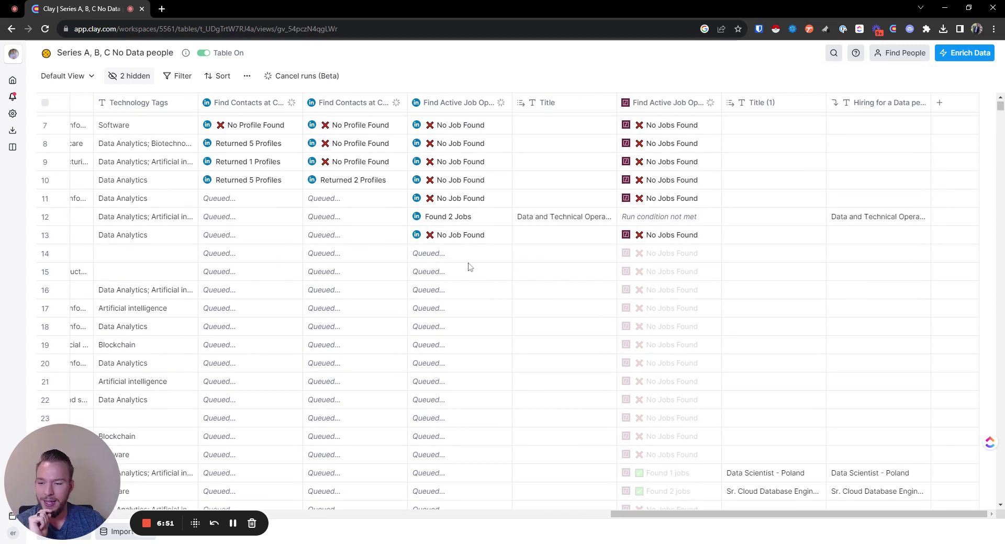